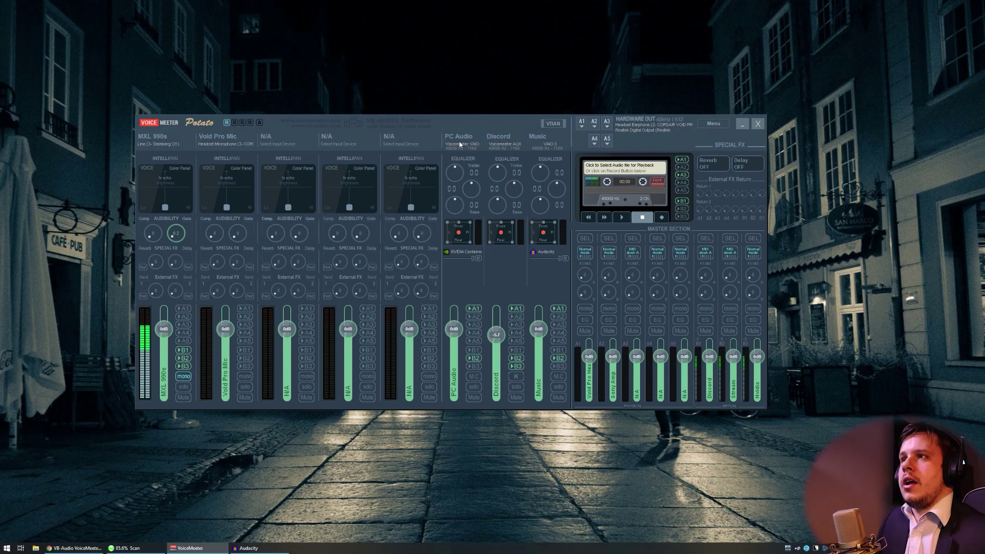
pyautogui.moveTo(493, 127); pyautogui.dragTo(493, 137)
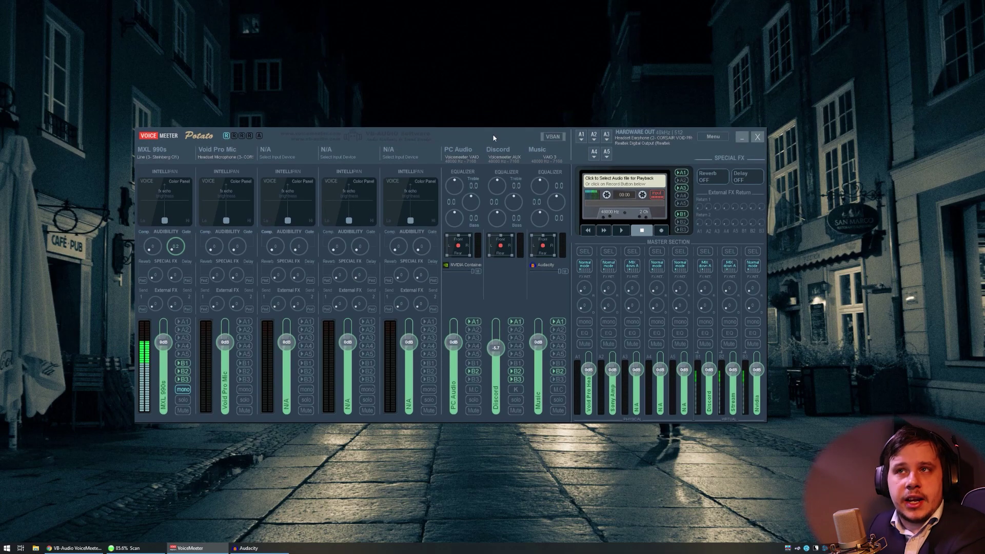
pyautogui.moveTo(494, 138); pyautogui.dragTo(499, 143)
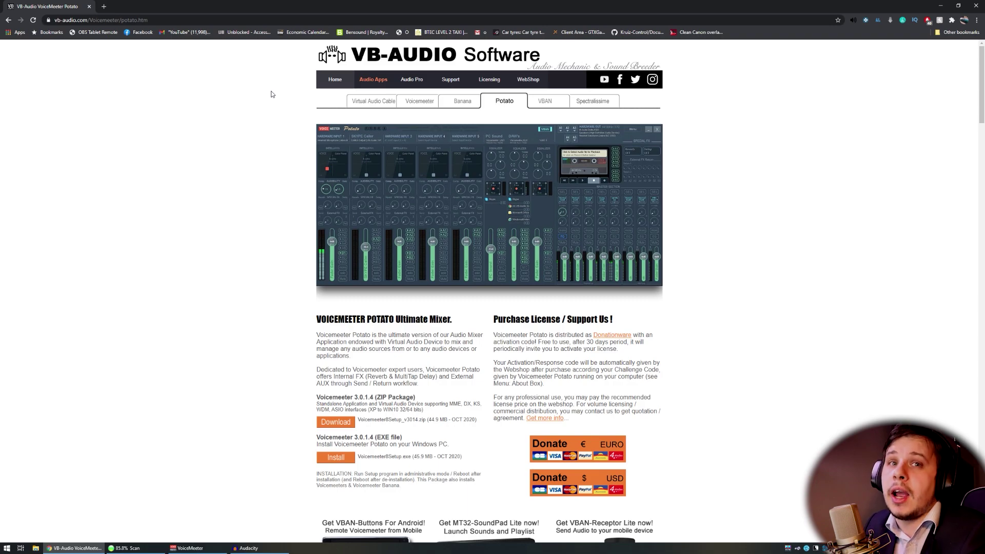
# Step: Start downloading the Voicemeeter Potato 3.0.1.4 ZIP package from the VB-Audio page
pyautogui.click(350, 425)
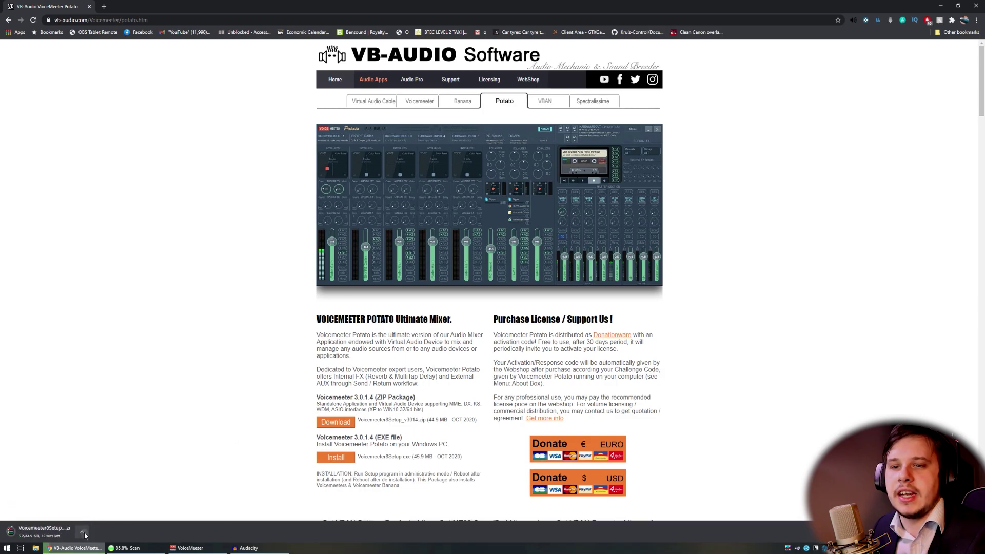
pyautogui.click(82, 532)
pyautogui.click(112, 491)
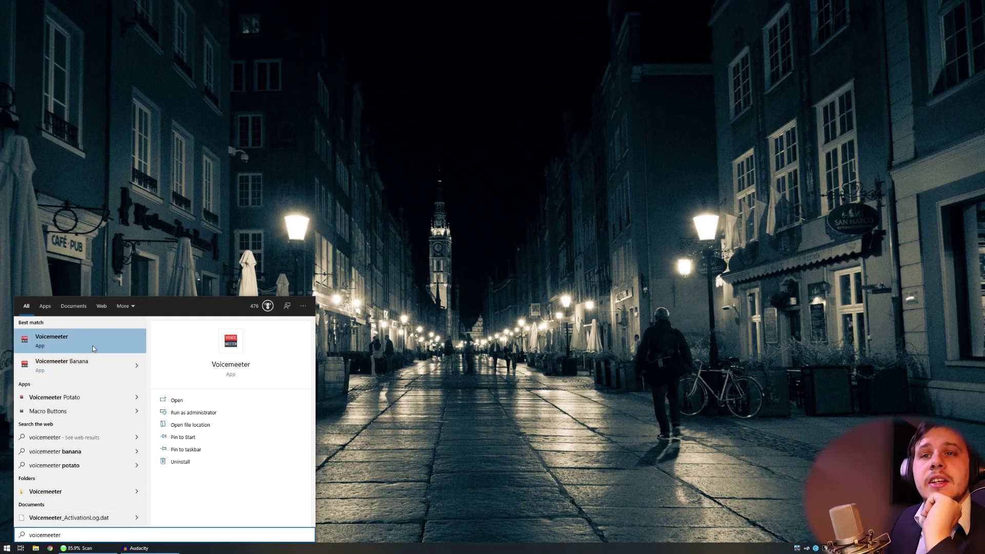
# Step: Launch Voicemeeter Potato and set hardware output A1 to WDM: Headset Earphone (2- CORSAIR VOID PRO Wireless Gaming Headset)
pyautogui.click(71, 398)
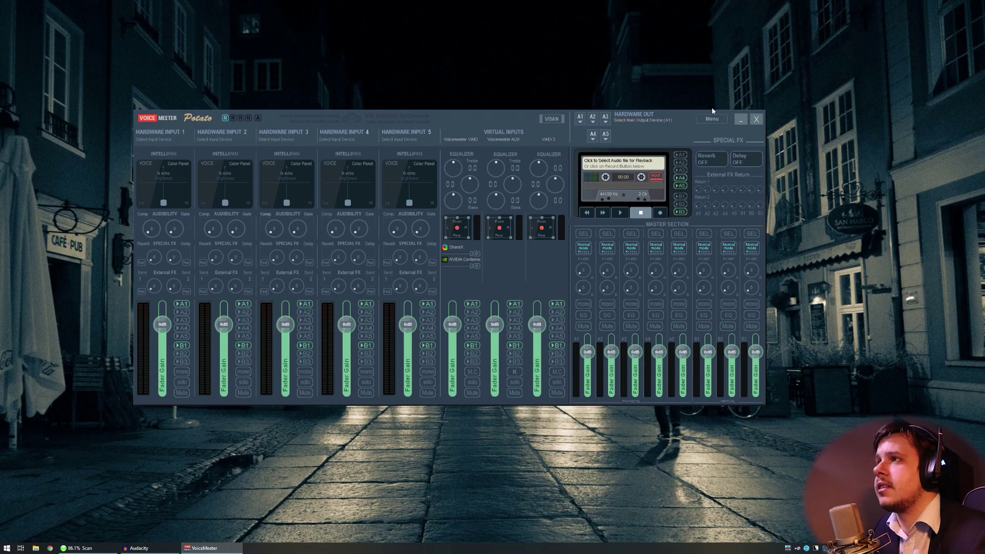
pyautogui.moveTo(513, 117); pyautogui.dragTo(509, 107)
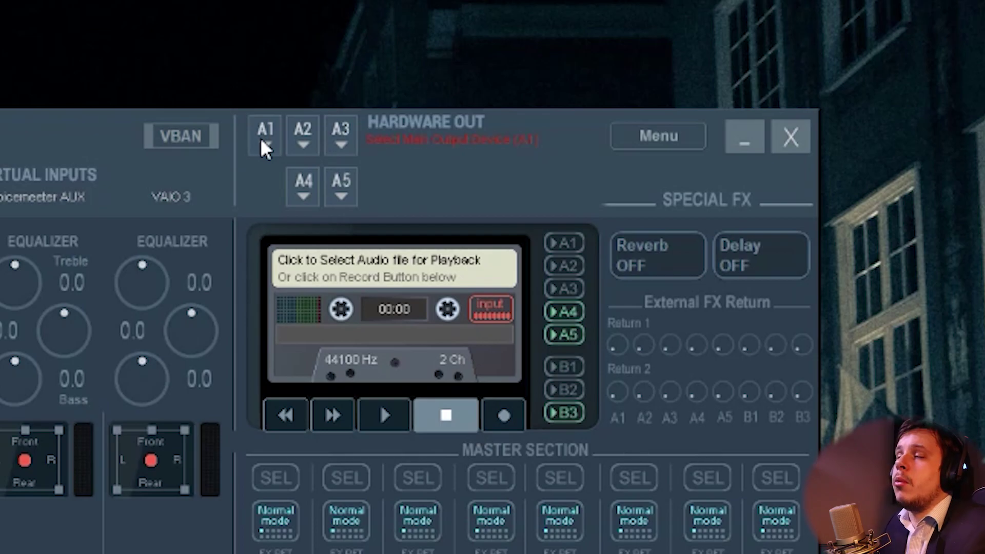
pyautogui.click(261, 139)
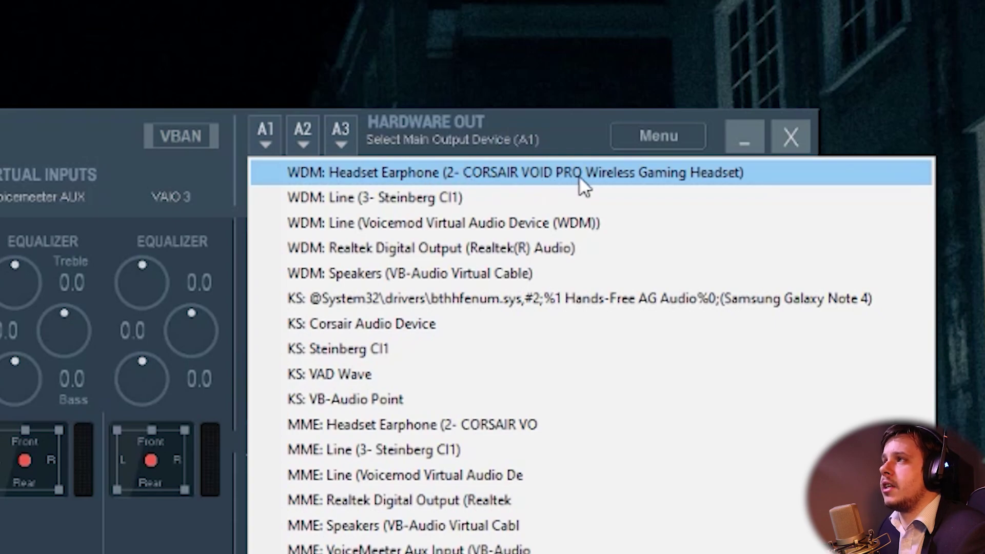
pyautogui.click(533, 170)
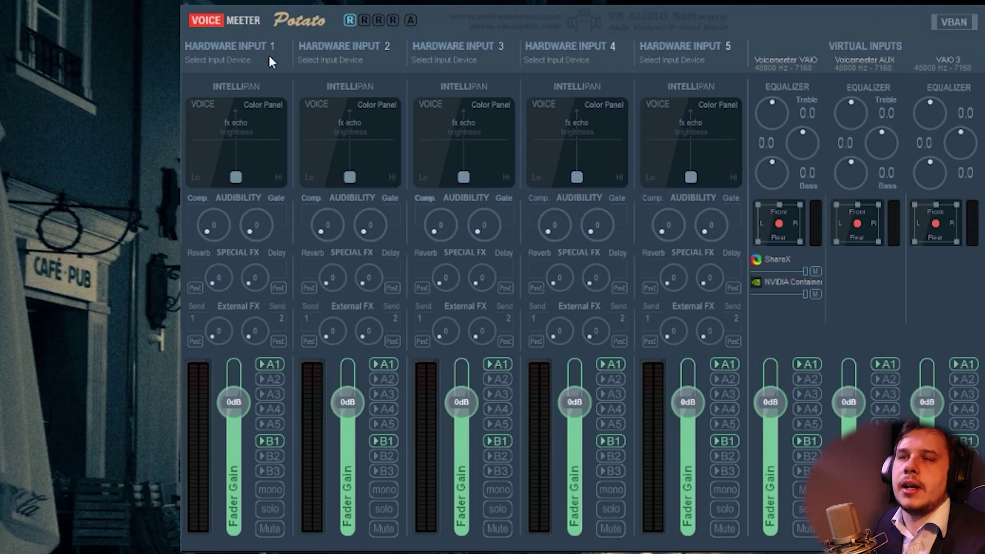
# Step: Assign WDM: Line (3- Steinberg CI1) to Hardware Input 1 and turn off its A1 routing
pyautogui.click(235, 62)
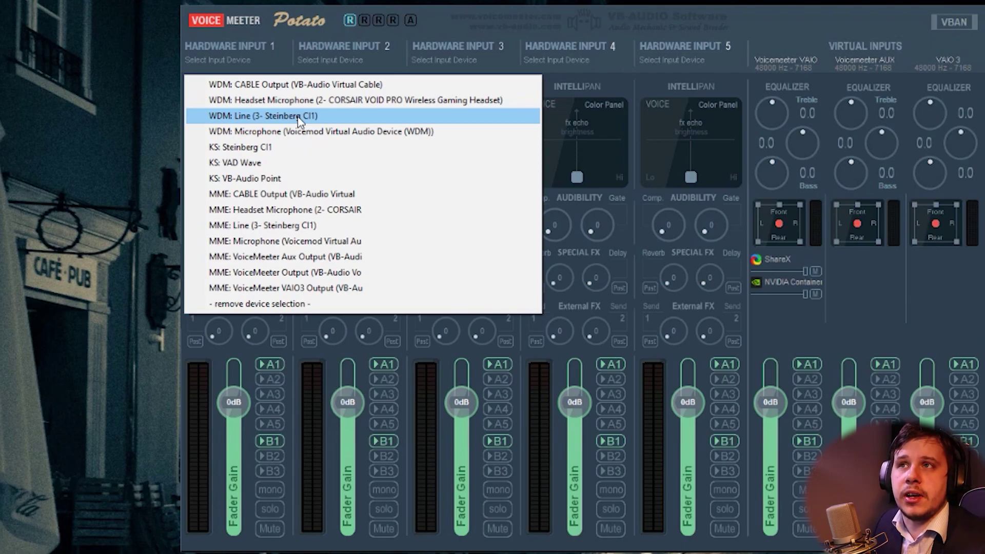
pyautogui.click(338, 119)
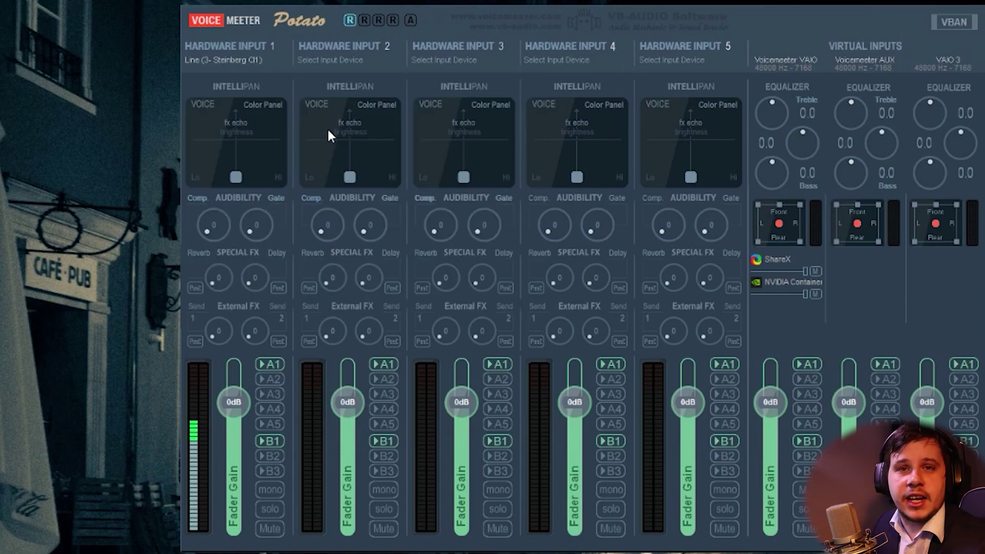
pyautogui.click(270, 364)
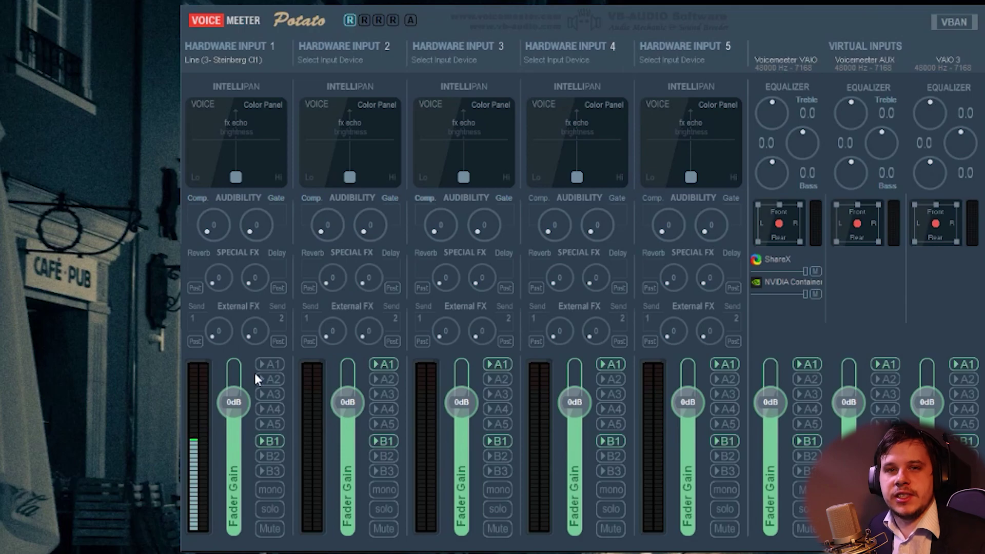
# Step: Assign WDM: Headset Microphone (2- CORSAIR VOID PRO Wireless Gaming Headset) to Hardware Input 2 and turn off its A1 routing
pyautogui.click(341, 55)
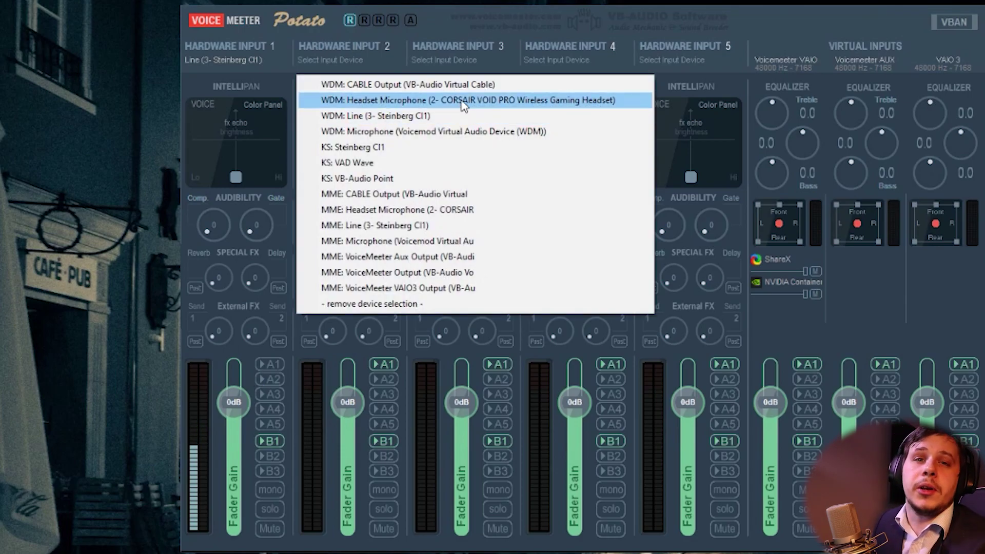
pyautogui.click(463, 105)
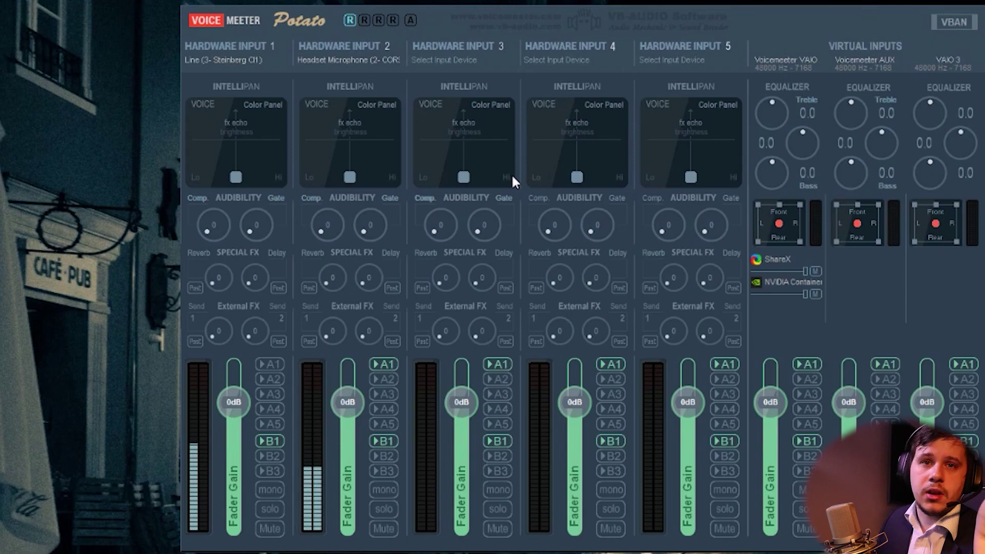
pyautogui.click(386, 362)
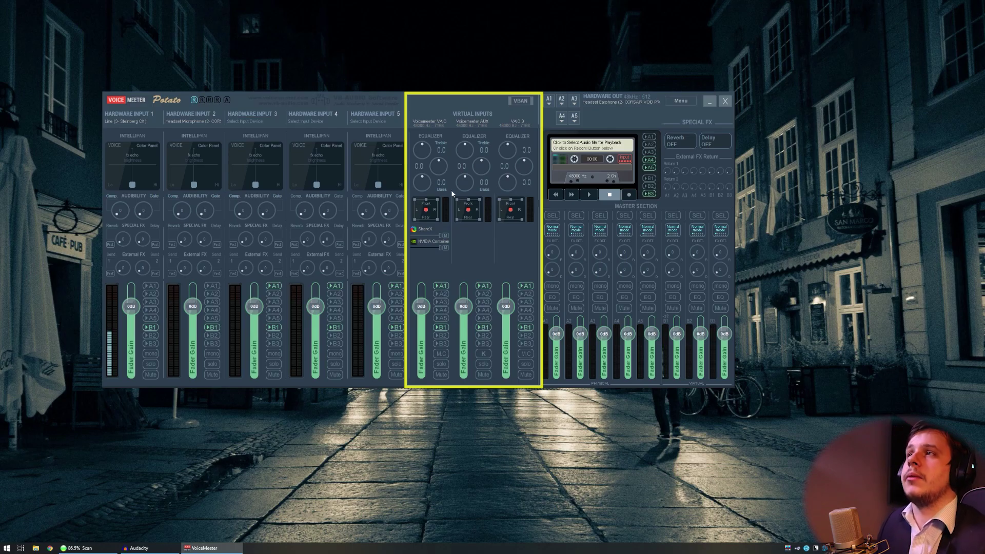
# Step: Open the Windows Sound dialog over the mixer and show the playback devices
pyautogui.rightClick(926, 547)
pyautogui.click(895, 526)
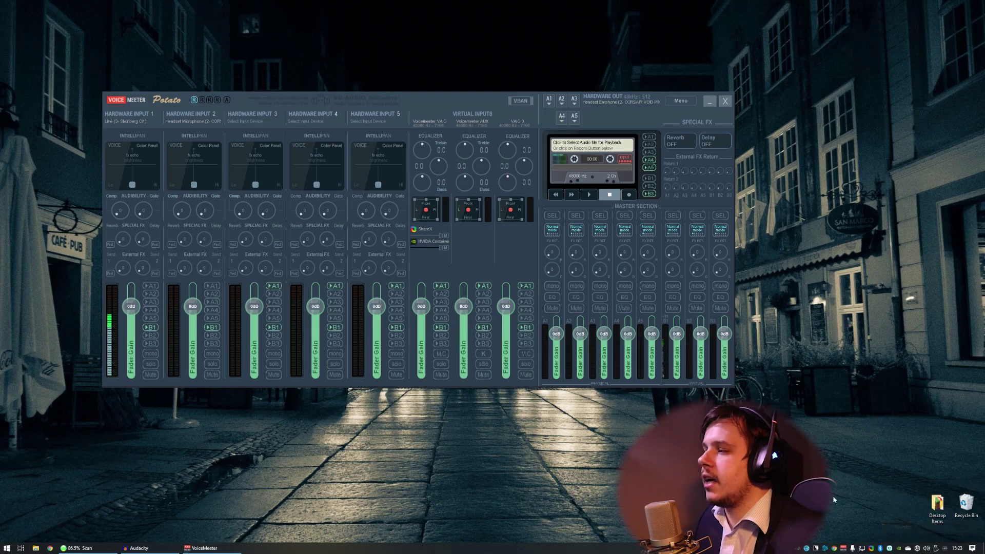
pyautogui.moveTo(153, 69); pyautogui.dragTo(657, 119)
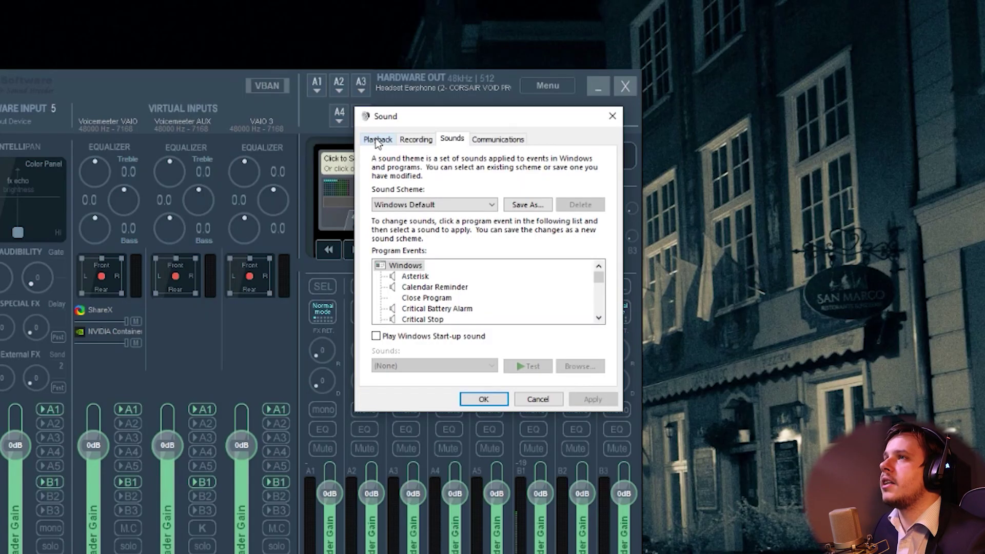
pyautogui.click(377, 140)
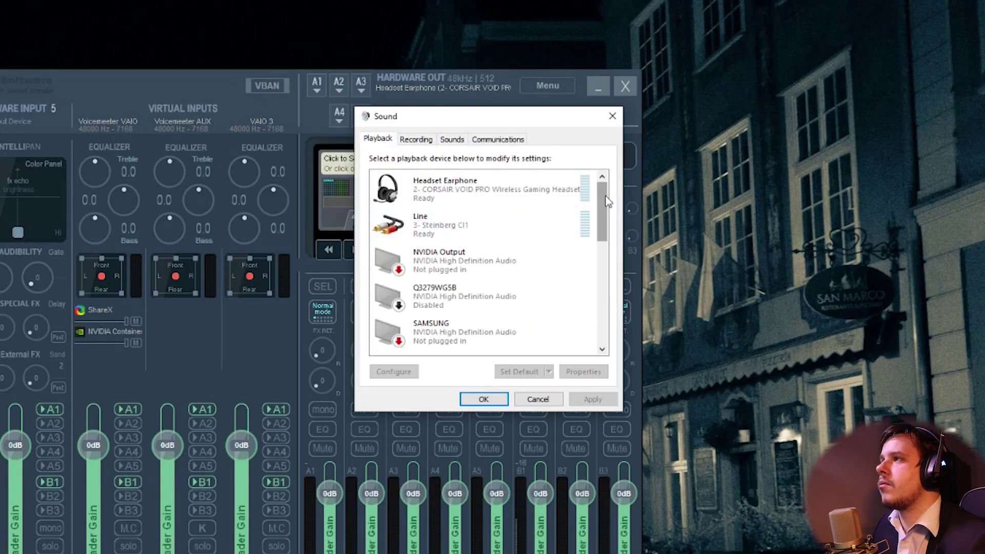
# Step: Look through the playback devices, from the headset and Steinberg line to the VoiceMeeter virtual inputs
pyautogui.scroll(-2, 609, 209)
pyautogui.scroll(-5, 605, 213)
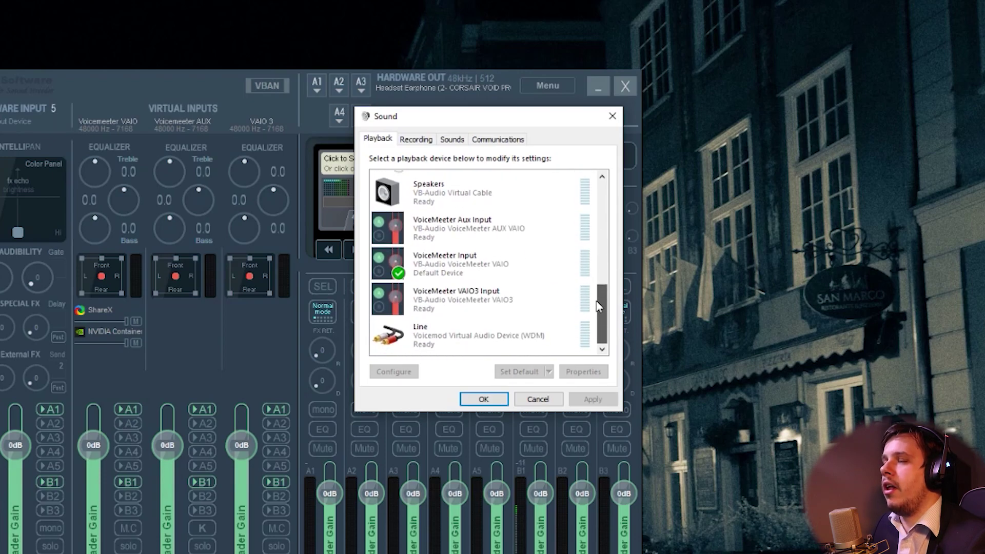
pyautogui.scroll(4, 601, 219)
pyautogui.scroll(2, 601, 219)
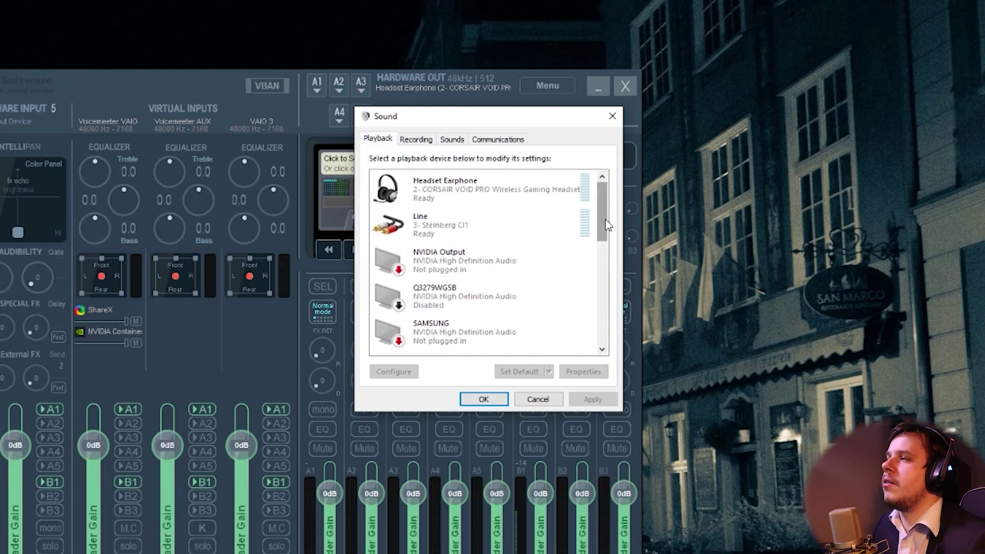
pyautogui.click(454, 195)
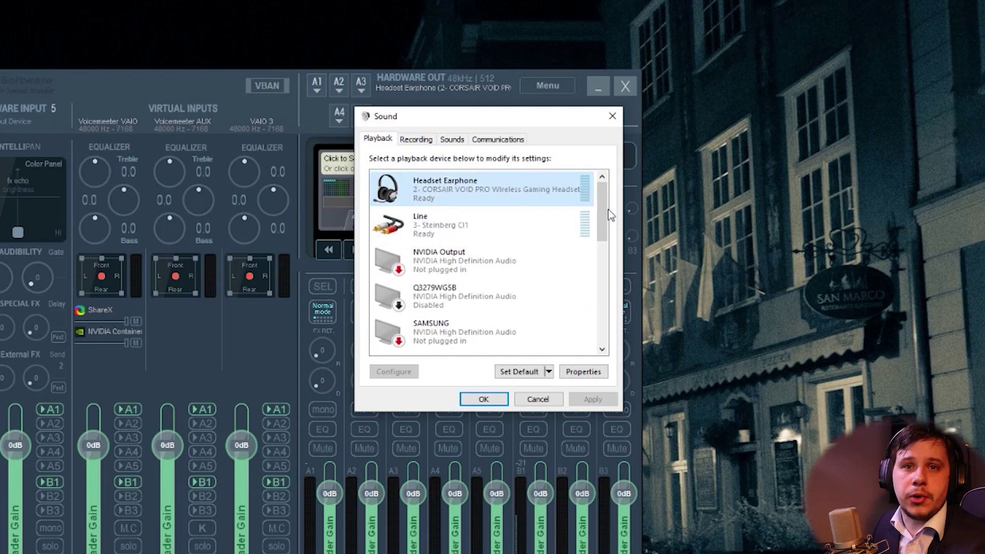
pyautogui.click(484, 229)
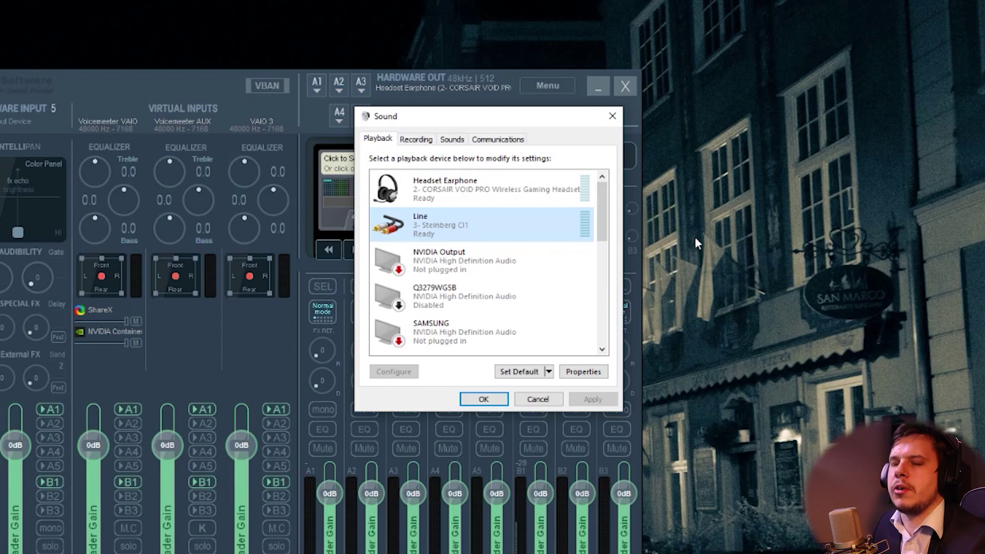
pyautogui.scroll(-1, 590, 234)
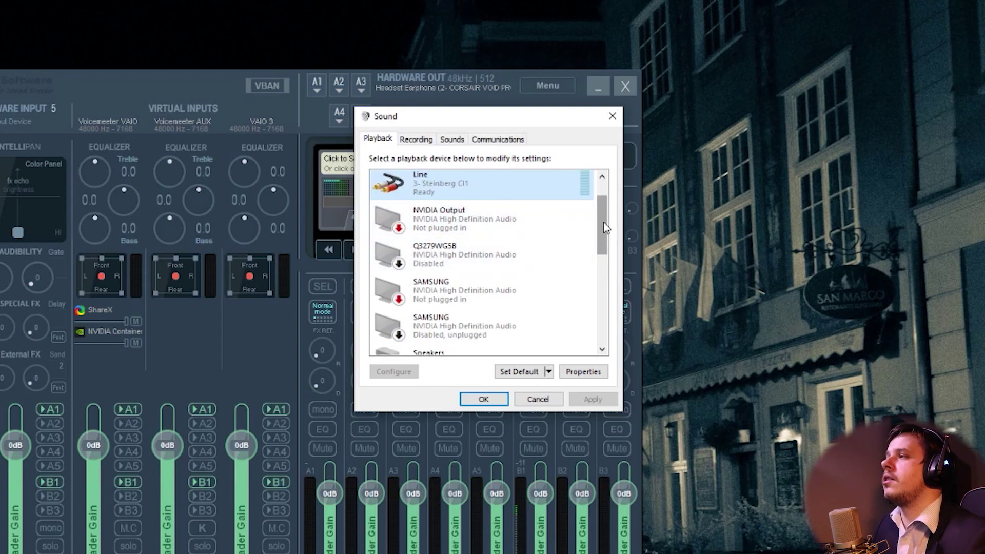
pyautogui.scroll(-2, 602, 227)
pyautogui.scroll(1, 598, 233)
pyautogui.scroll(-1, 600, 244)
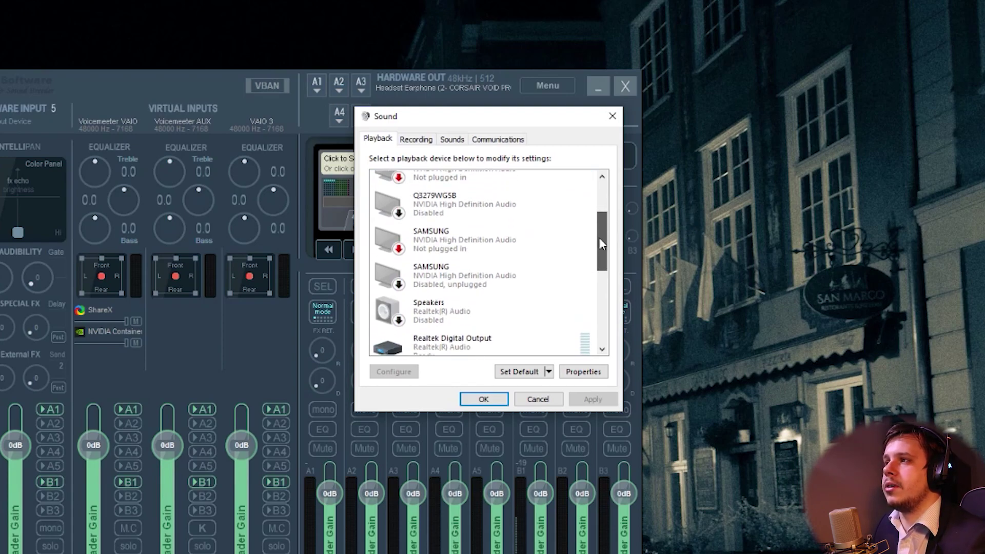
pyautogui.scroll(-2, 601, 241)
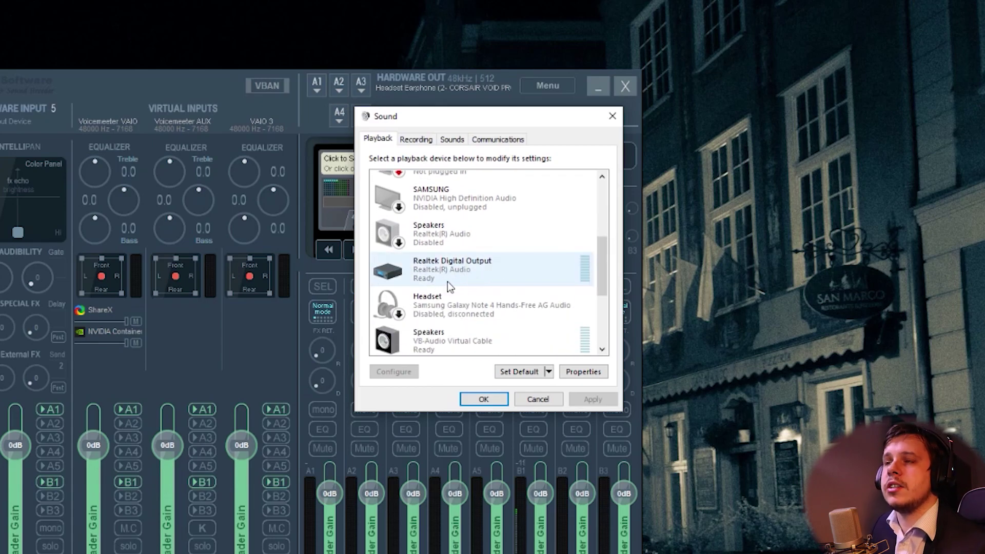
pyautogui.scroll(-4, 586, 290)
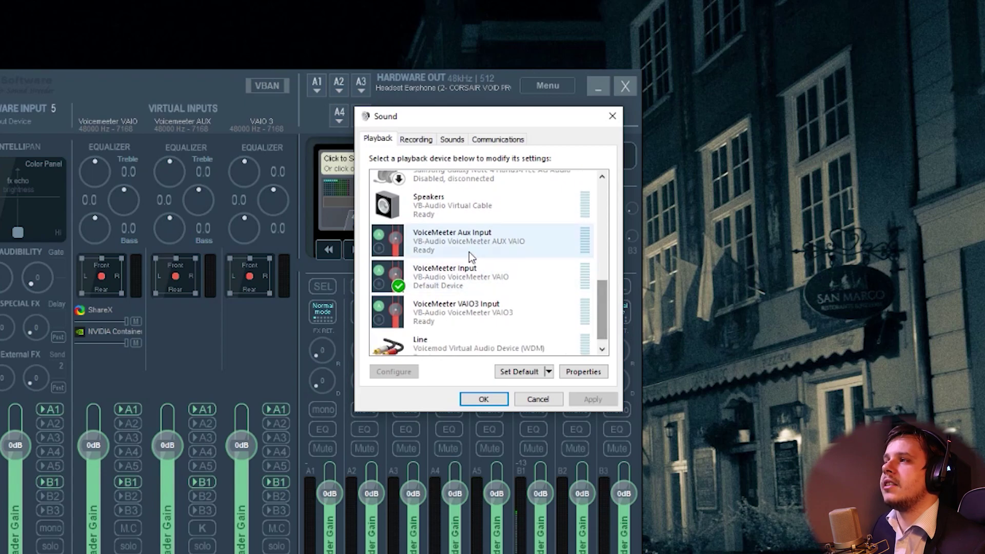
pyautogui.click(460, 306)
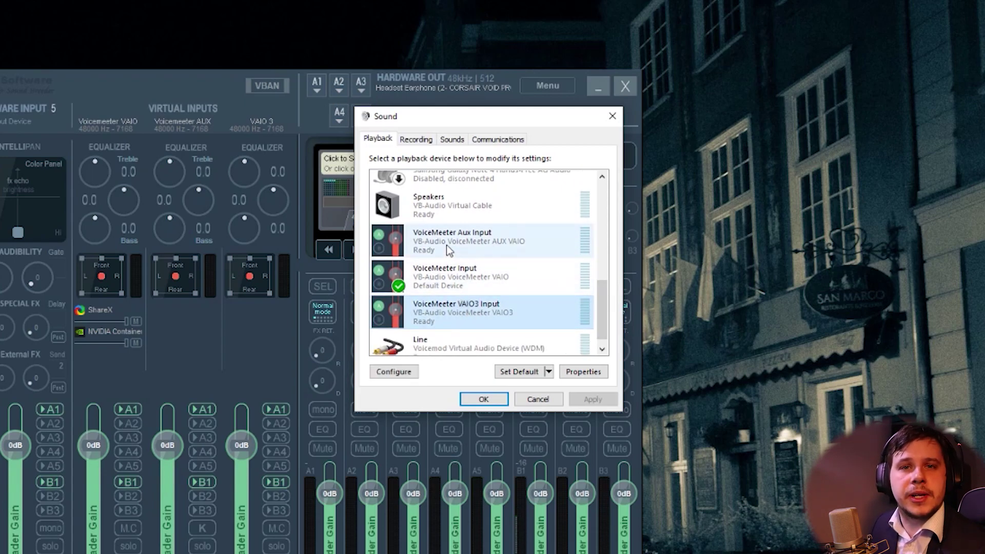
# Step: Move the Sound dialog clear of the virtual input strips and compare them with the VoiceMeeter Input, Aux Input and VAIO3 Input devices
pyautogui.moveTo(495, 121); pyautogui.dragTo(471, 16)
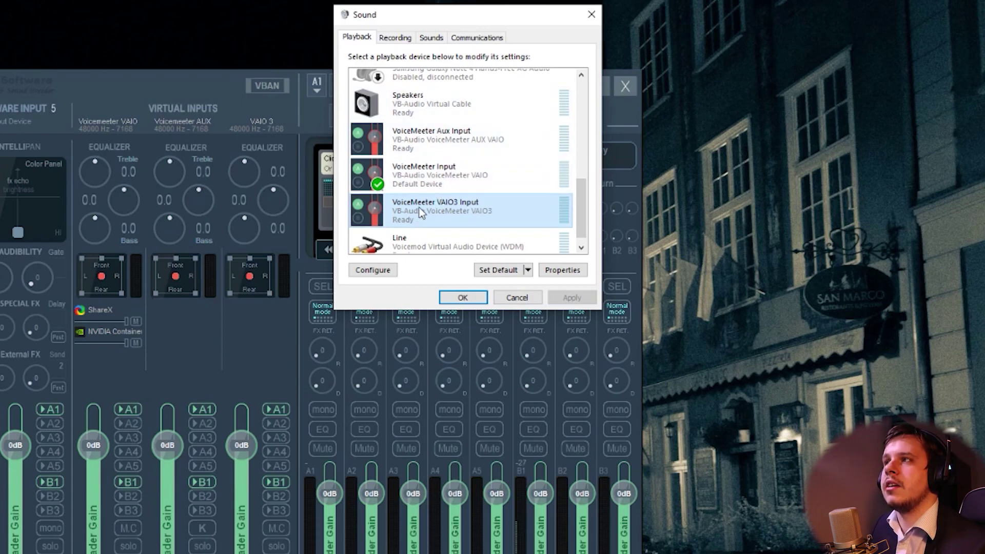
pyautogui.click(423, 177)
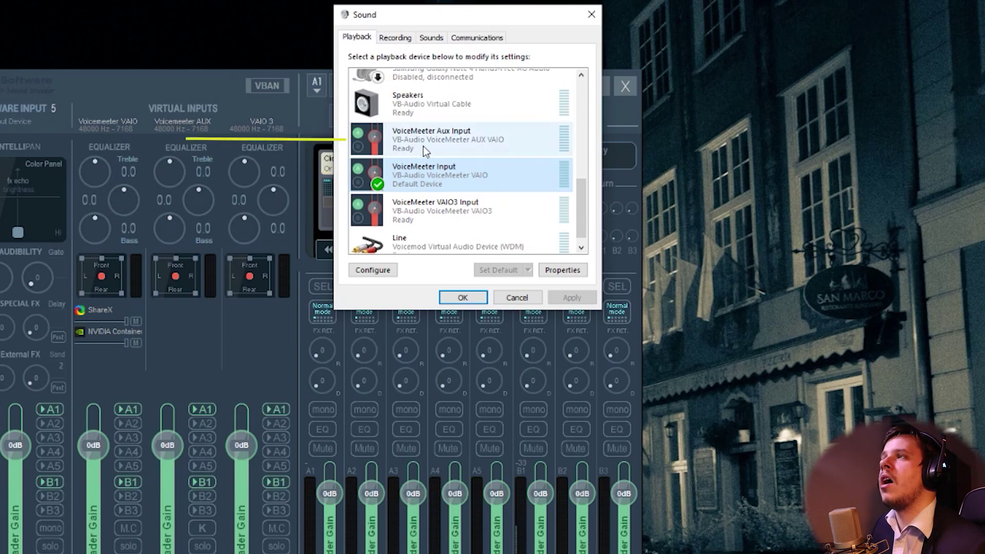
pyautogui.click(452, 139)
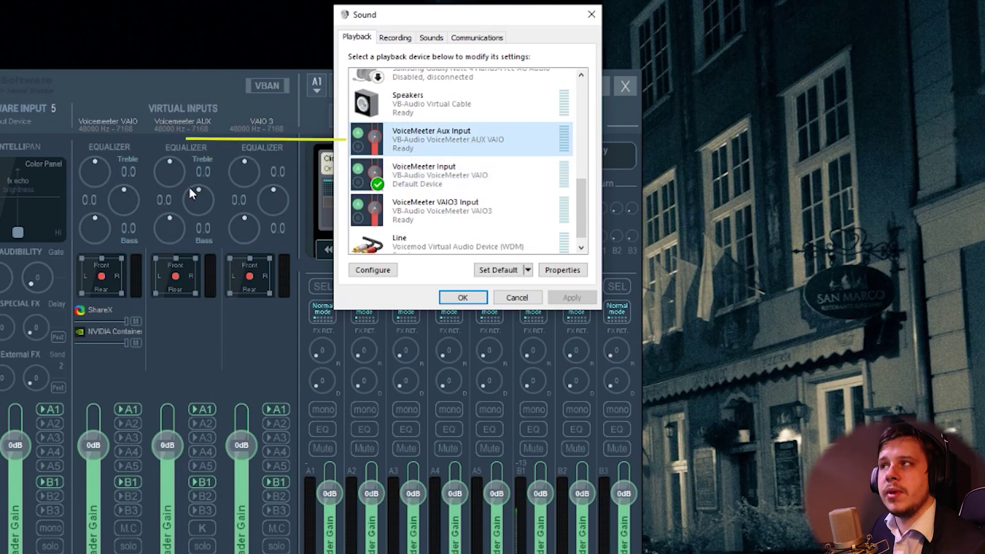
pyautogui.click(455, 211)
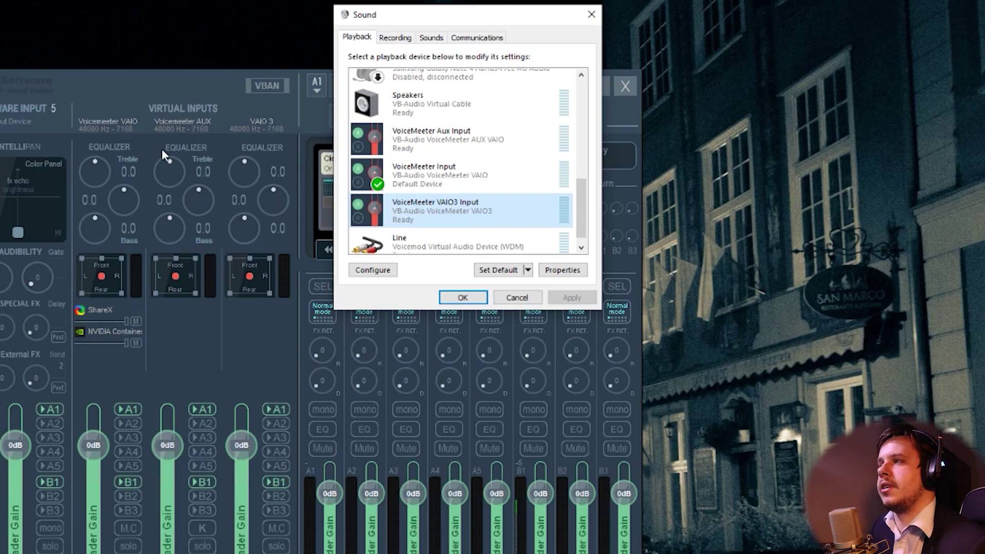
# Step: Review the available device options for the VoiceMeeter Input playback device
pyautogui.click(436, 179)
pyautogui.rightClick(437, 183)
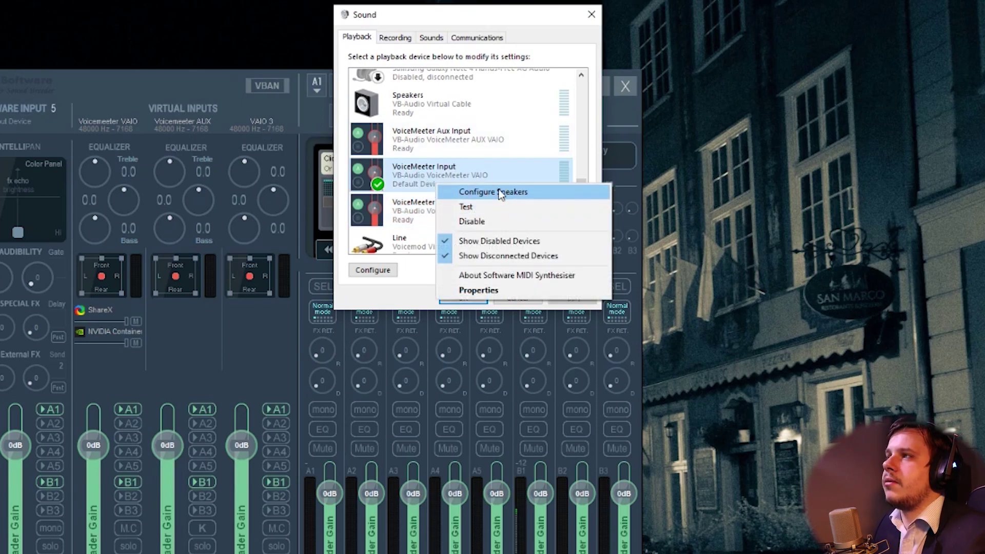
pyautogui.click(488, 174)
pyautogui.rightClick(452, 174)
pyautogui.click(427, 175)
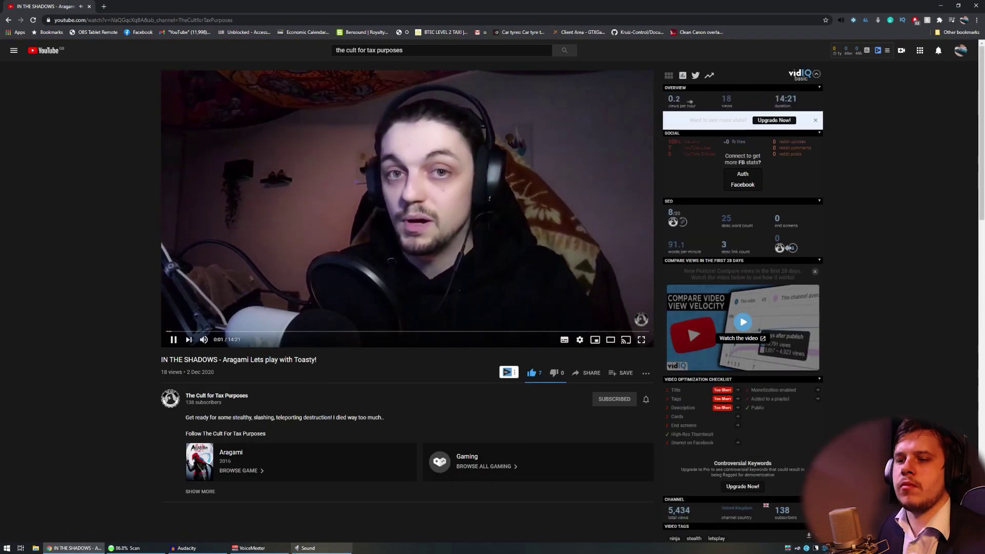
# Step: Switch to Voicemeeter to check the YouTube video's audio on the Voicemeeter VAIO input, and close the browser
pyautogui.click(253, 547)
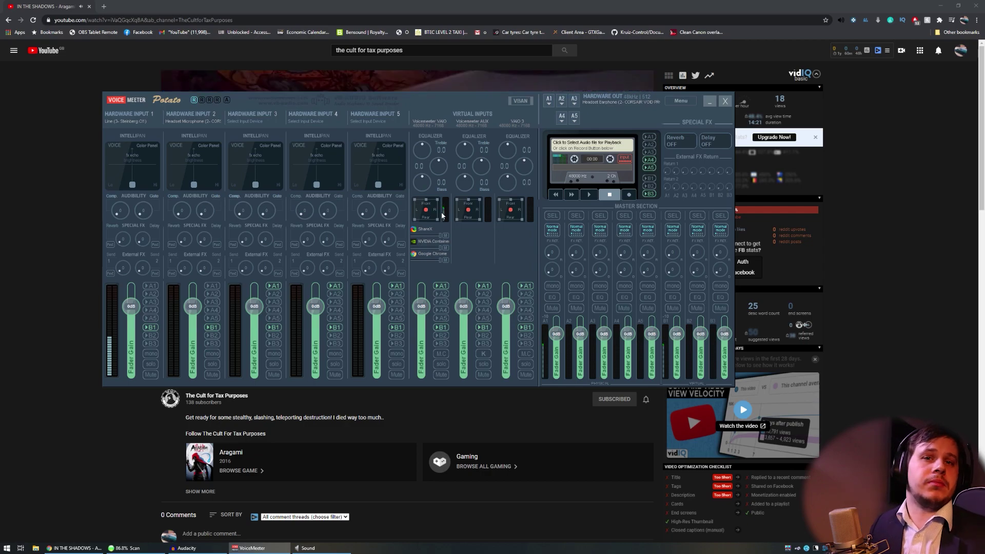
pyautogui.hotkey('alt', 'Tab')
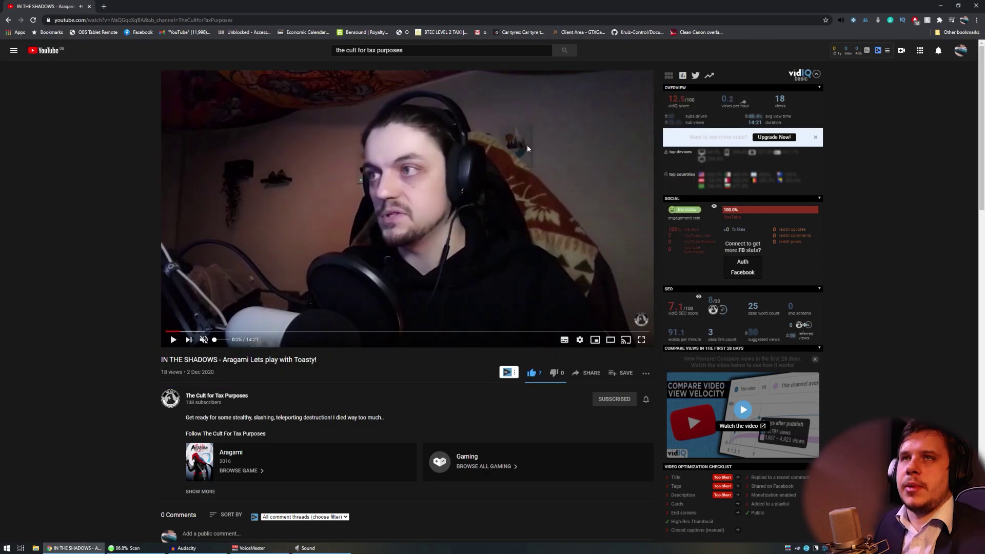
pyautogui.hotkey('alt', 'F4')
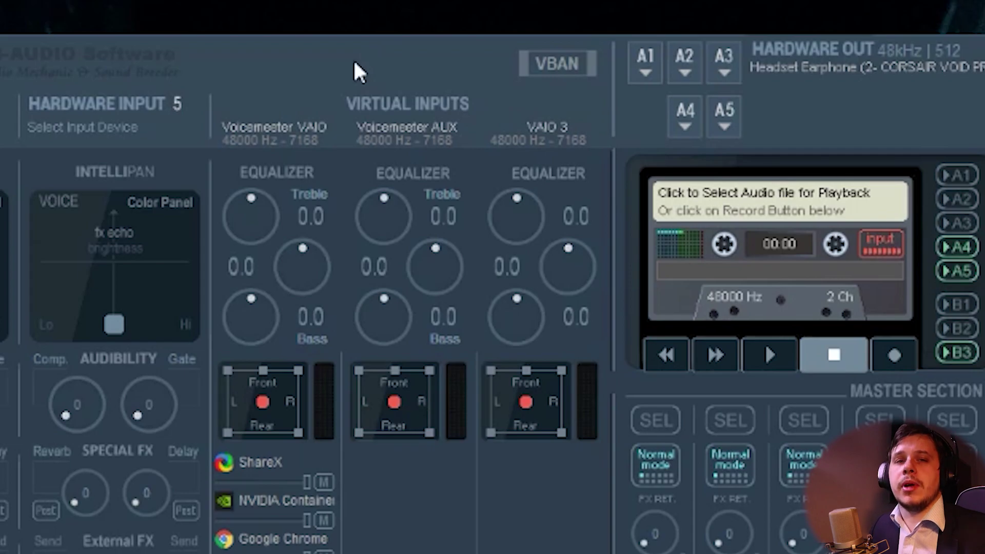
# Step: Label the Voicemeeter VAIO virtual input strip "PC Audio"
pyautogui.rightClick(277, 123)
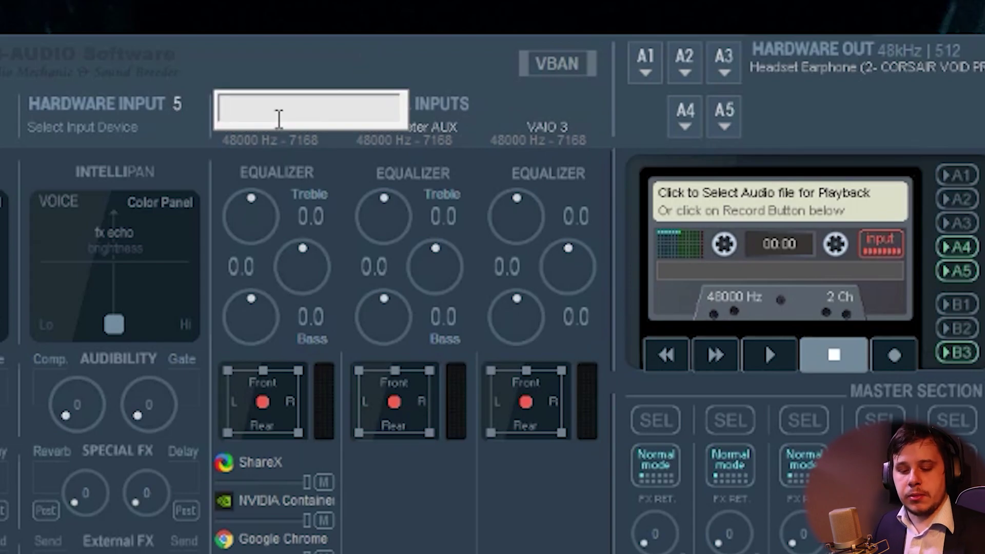
pyautogui.write('Pc')
pyautogui.press('BackSpace')
pyautogui.write('C Audio')
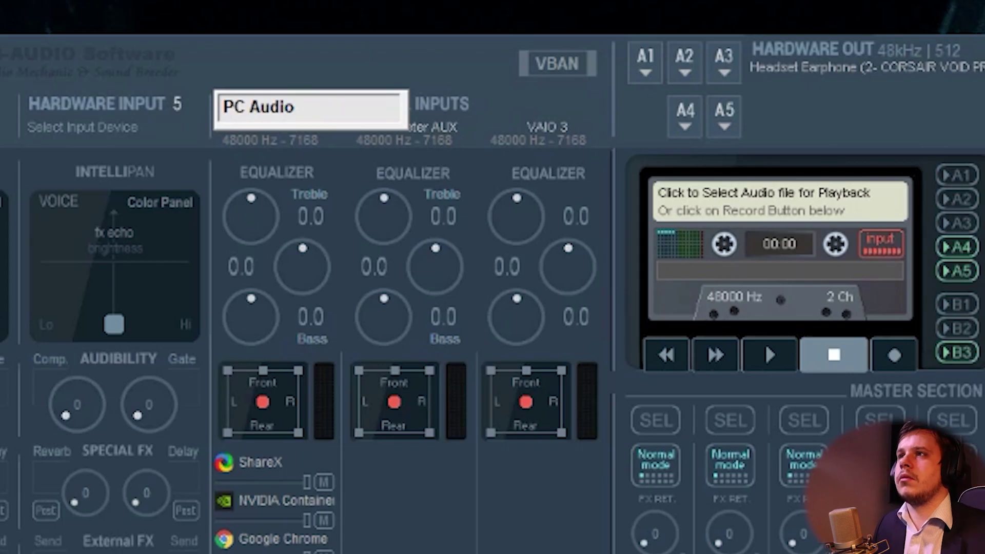
pyautogui.press('Return')
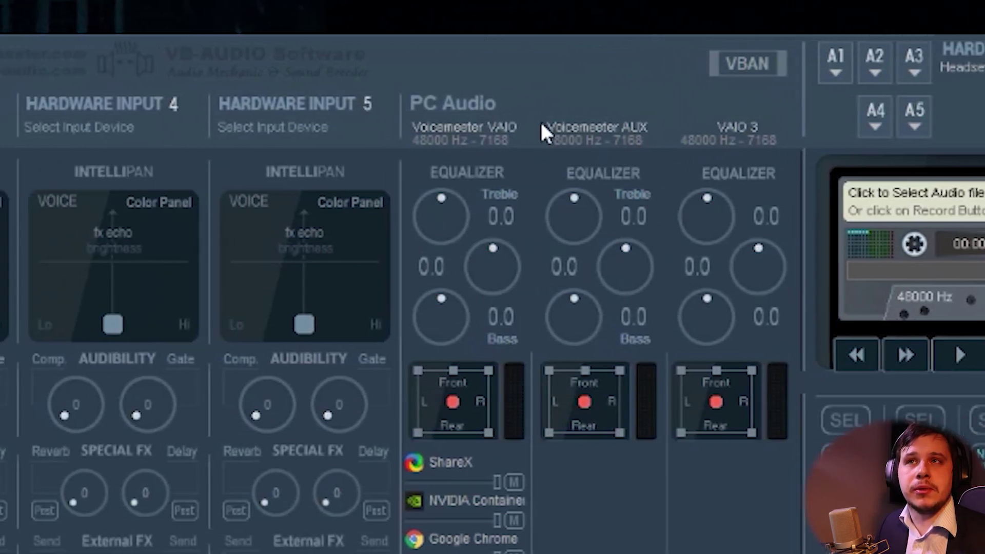
# Step: Label the first hardware input strip "Studio Mic" and the second one "Void Pro Mic"
pyautogui.write('Studio Mic')
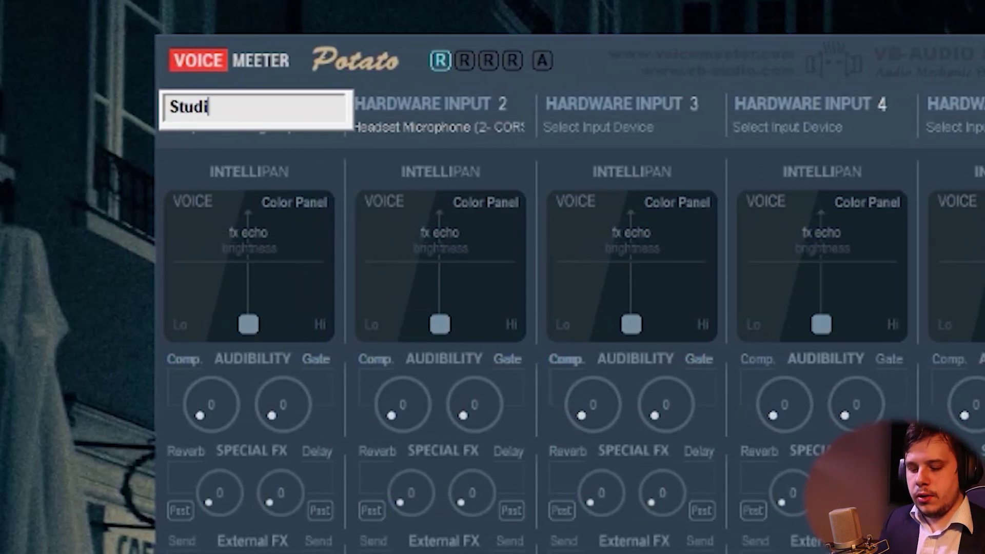
pyautogui.press('Return')
pyautogui.click(425, 104)
pyautogui.write('Void Pro M')
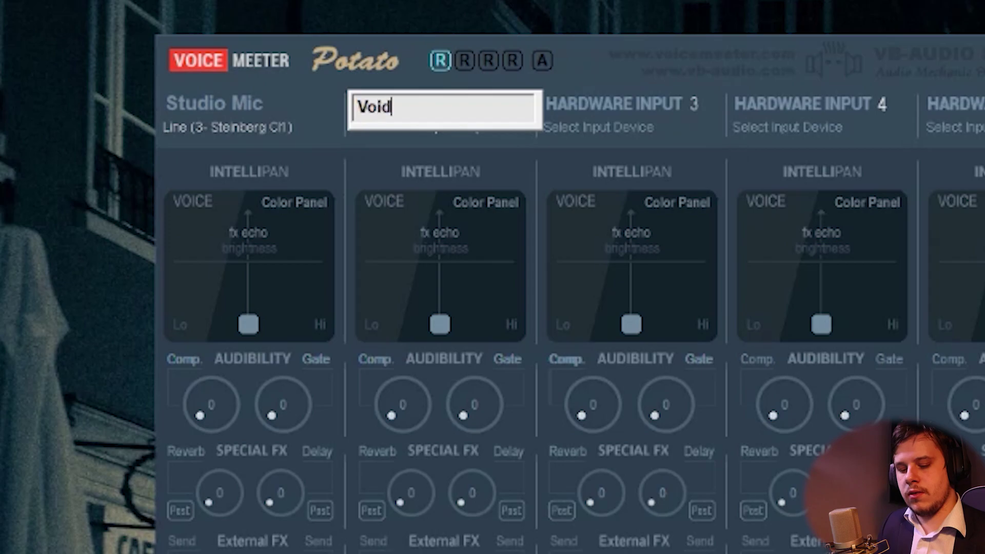
pyautogui.write('ic')
pyautogui.press('Return')
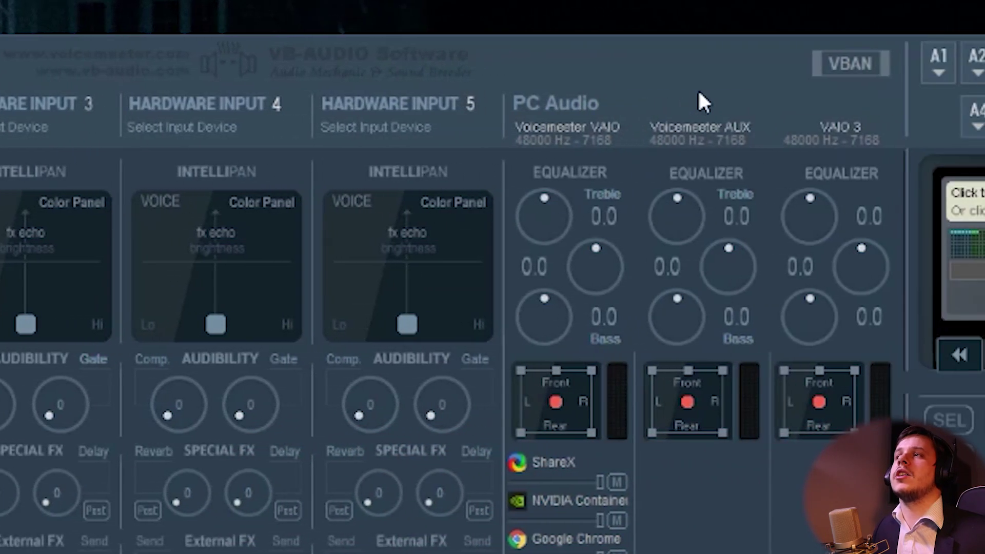
pyautogui.click(707, 110)
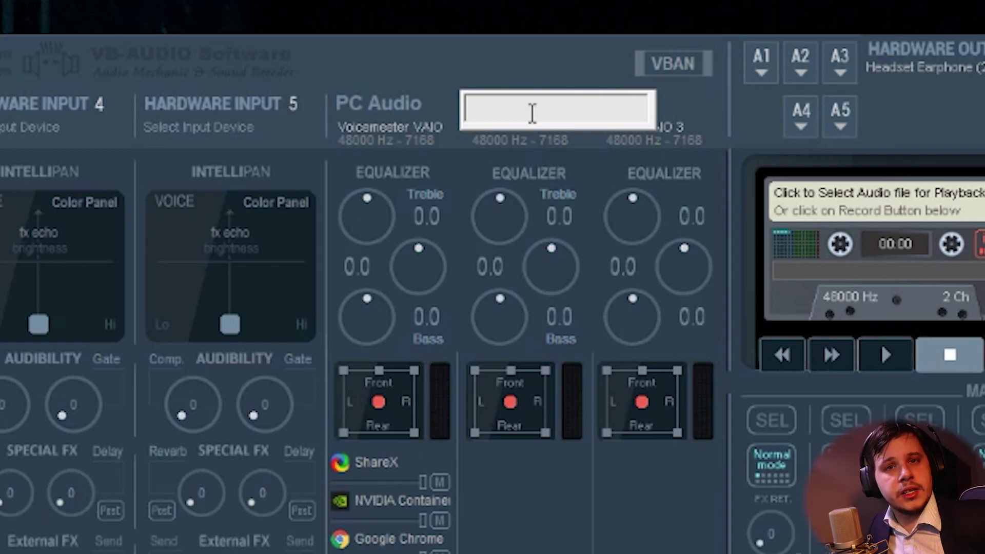
pyautogui.press('Escape')
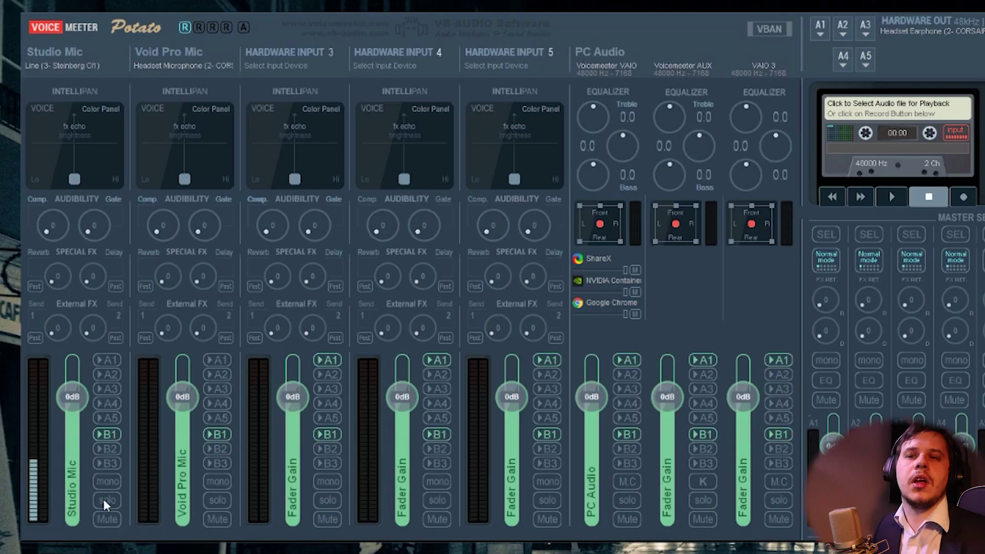
pyautogui.click(72, 516)
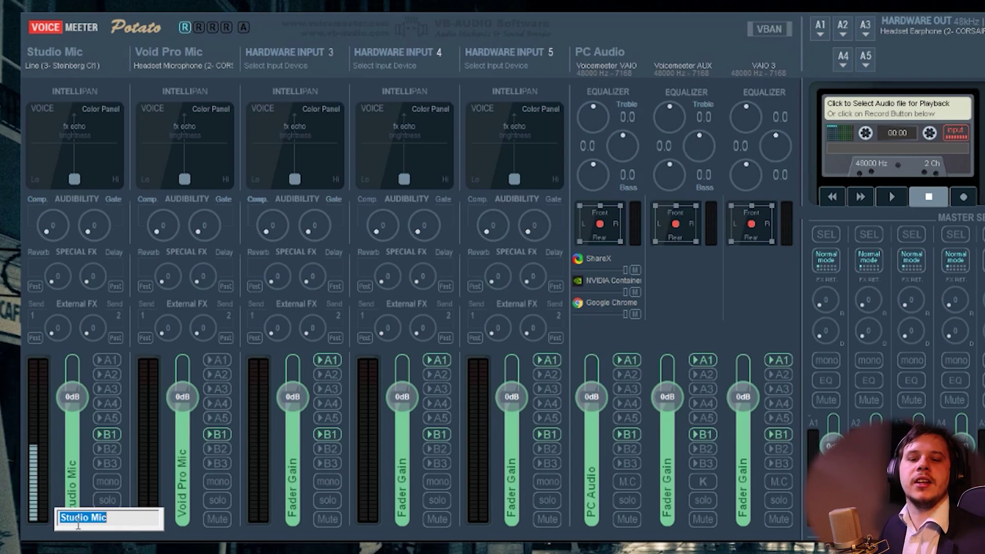
pyautogui.press('Return')
# Step: Label the Voicemeeter AUX virtual input "Discord" and the VAIO 3 virtual input "Music"
pyautogui.click(667, 57)
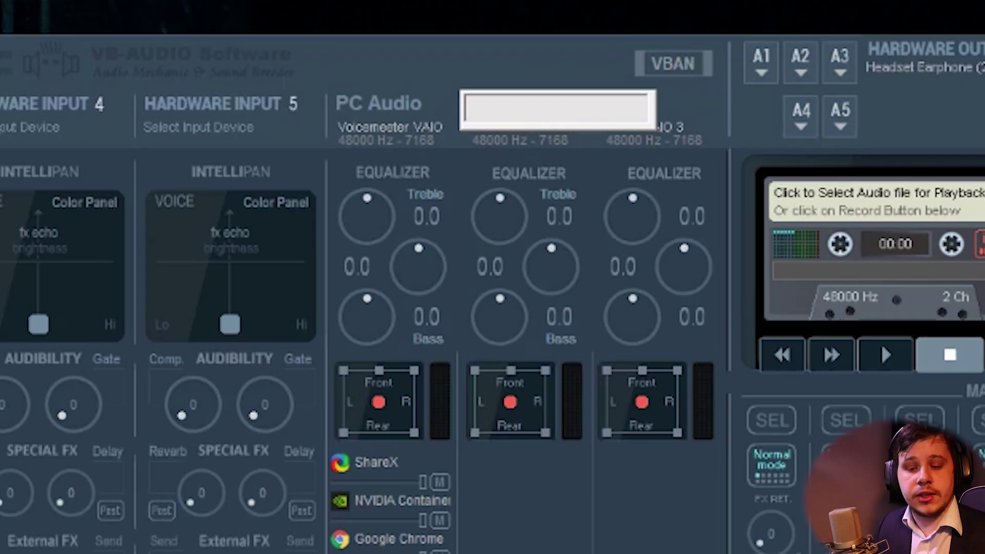
pyautogui.write('Discord')
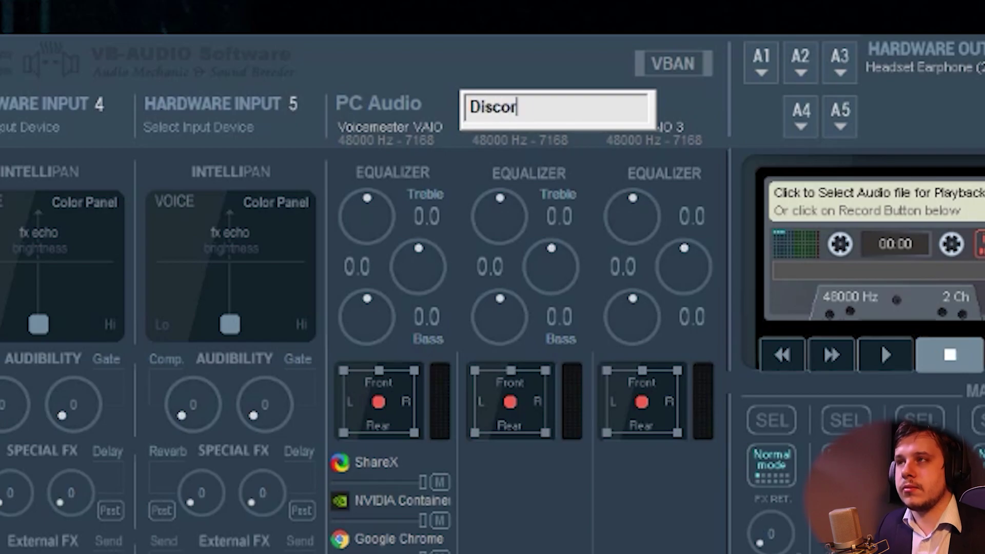
pyautogui.press('Return')
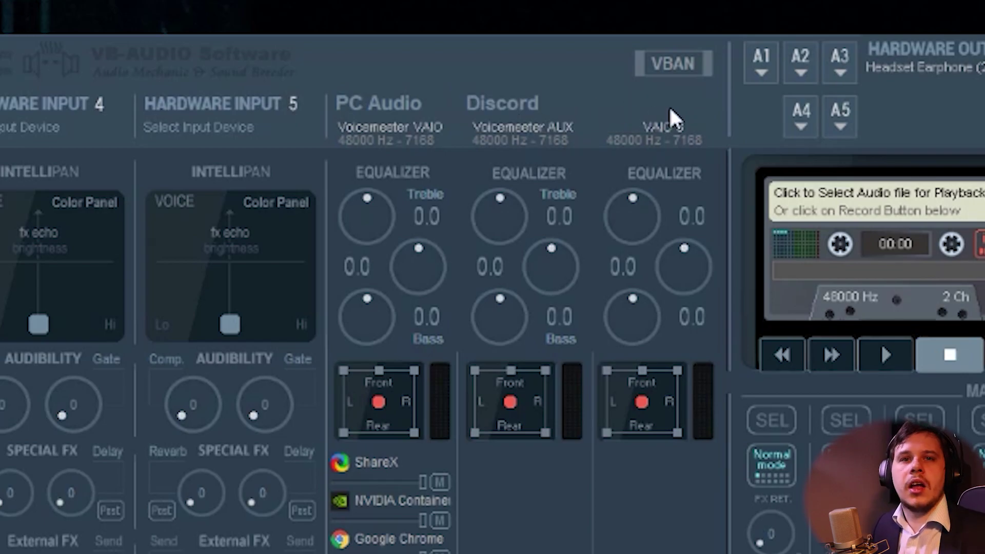
pyautogui.click(678, 119)
pyautogui.write('Music')
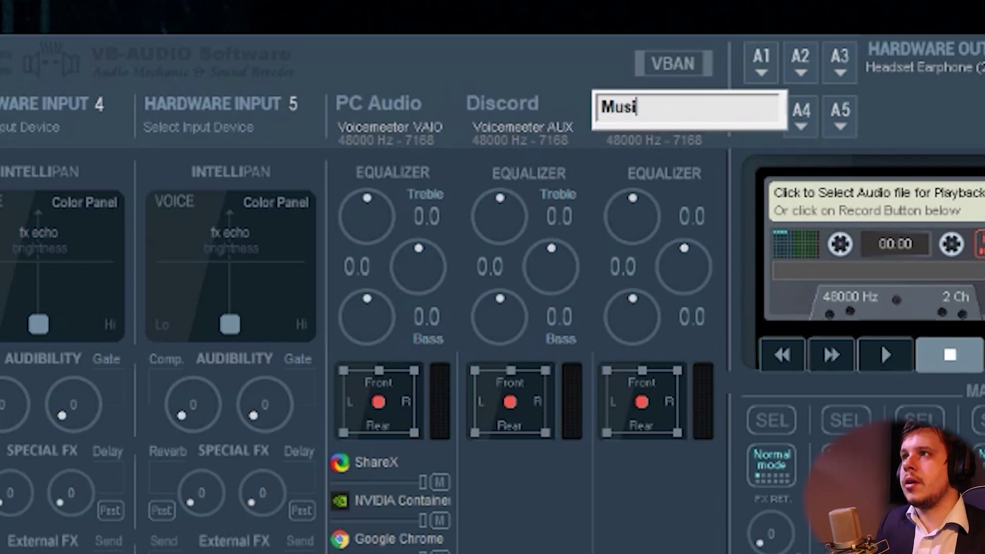
pyautogui.press('Return')
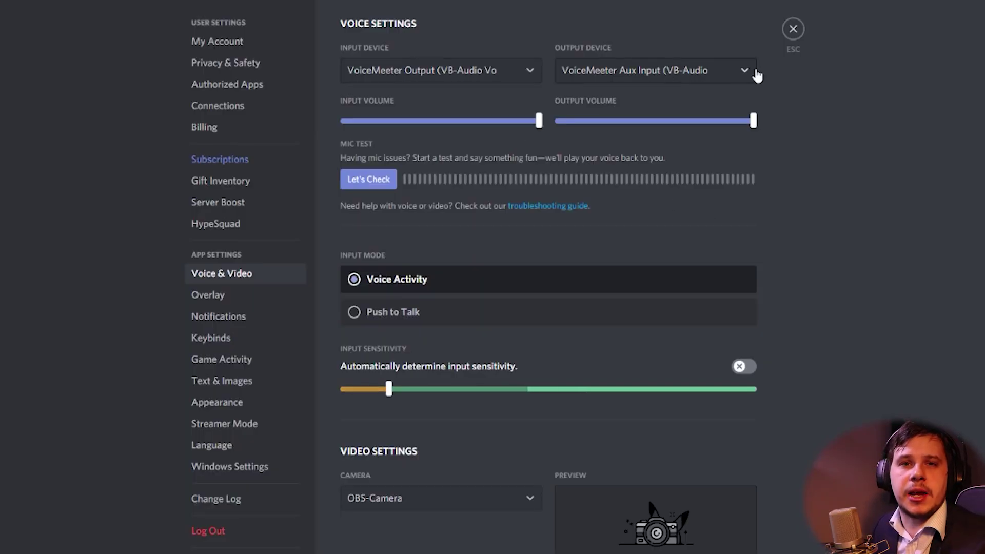
# Step: In Discord's voice settings, choose VoiceMeeter Output as the input device and VoiceMeeter Aux Input as the output device
pyautogui.click(516, 79)
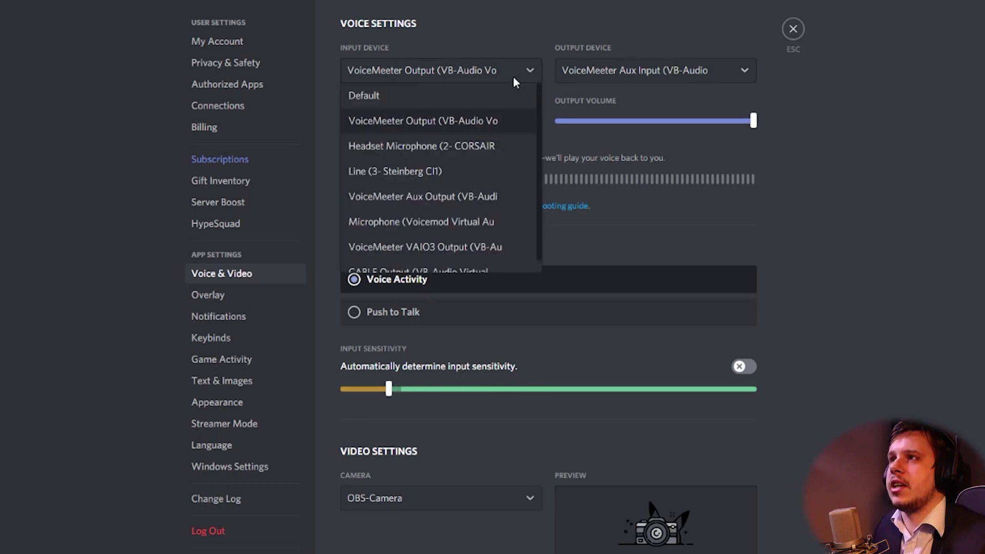
pyautogui.click(481, 126)
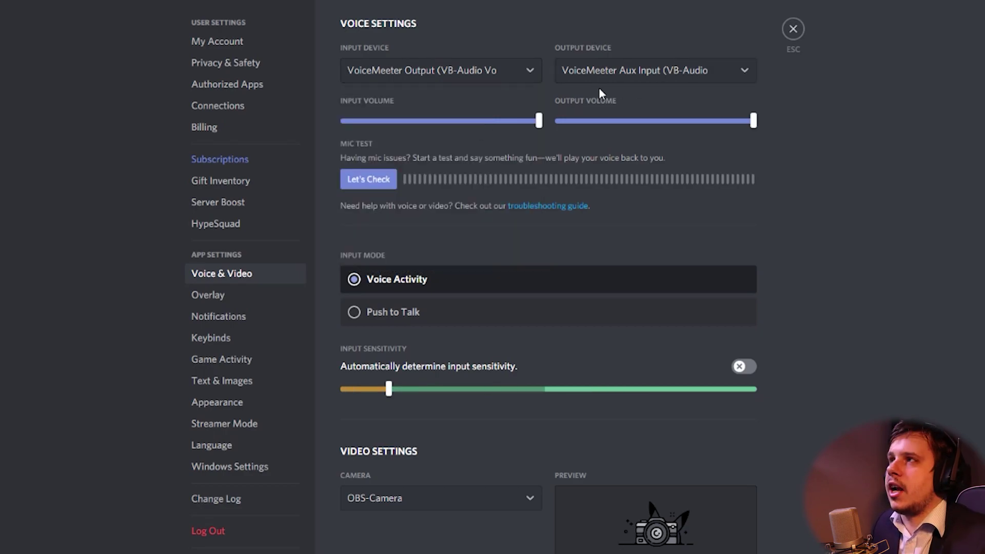
pyautogui.click(662, 76)
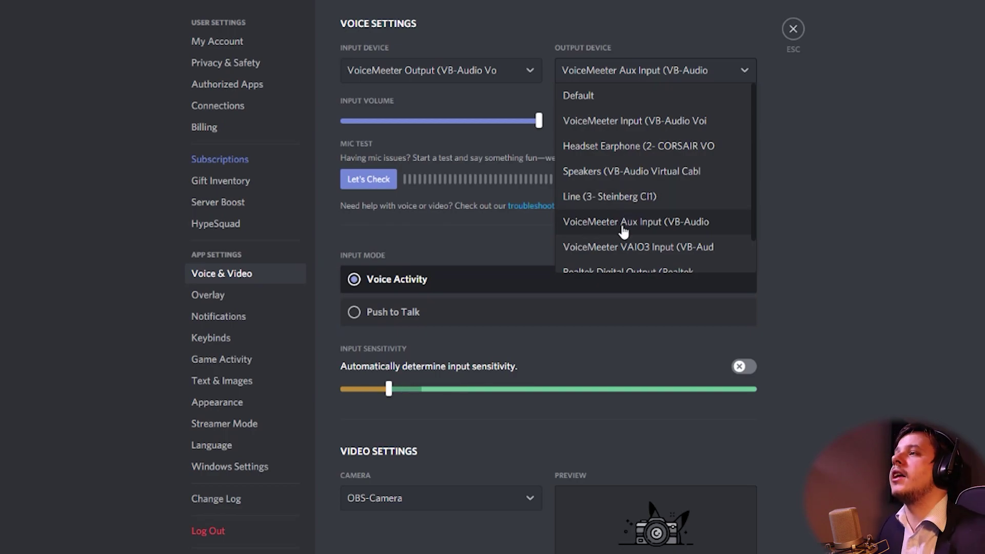
pyautogui.click(652, 223)
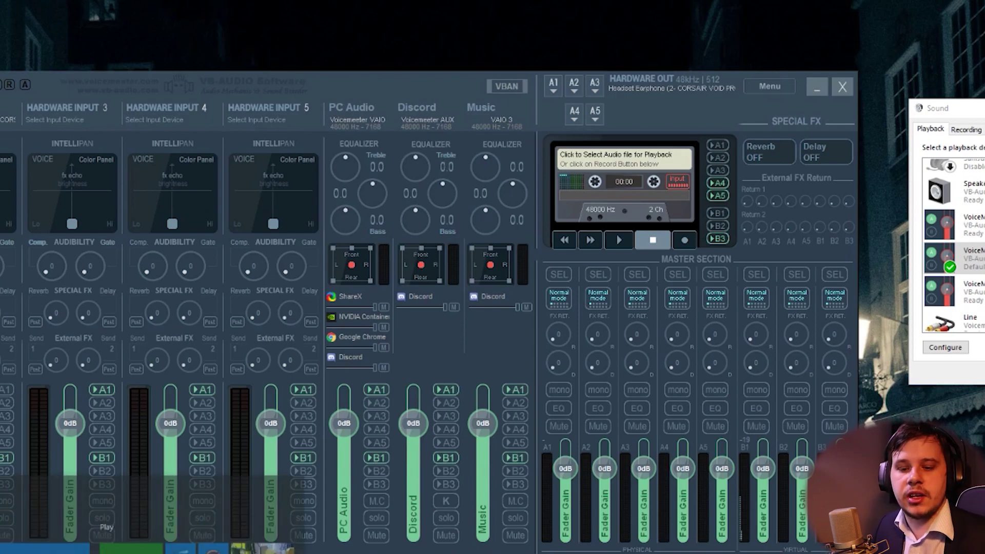
# Step: Launch Spotify and open the app volume and device preferences in the Windows sound settings
pyautogui.press('super')
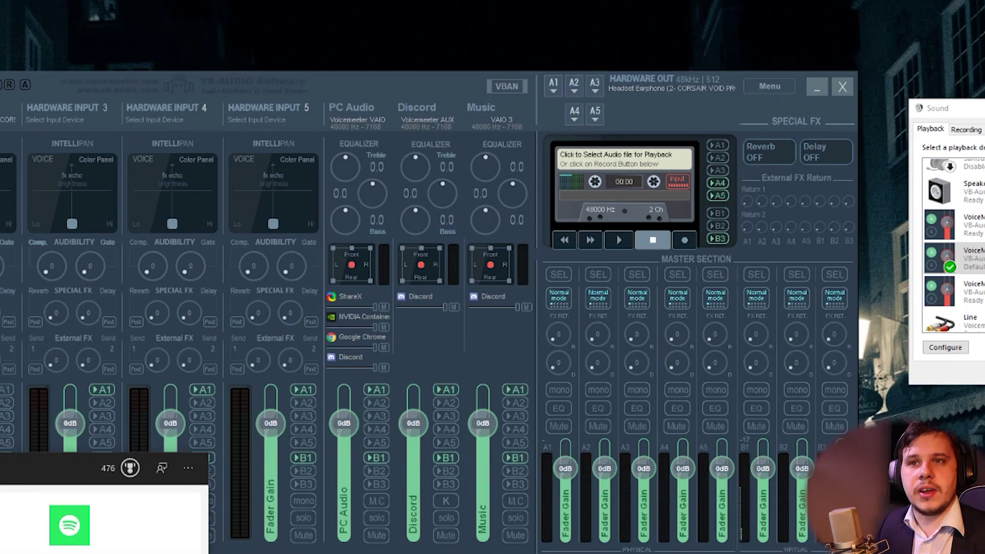
pyautogui.press('Return')
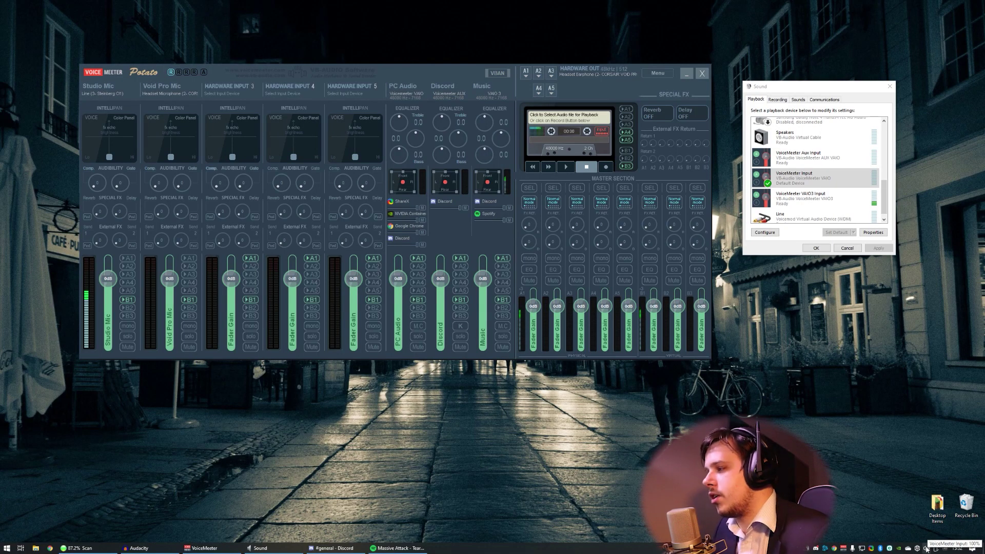
pyautogui.rightClick(927, 549)
pyautogui.click(930, 491)
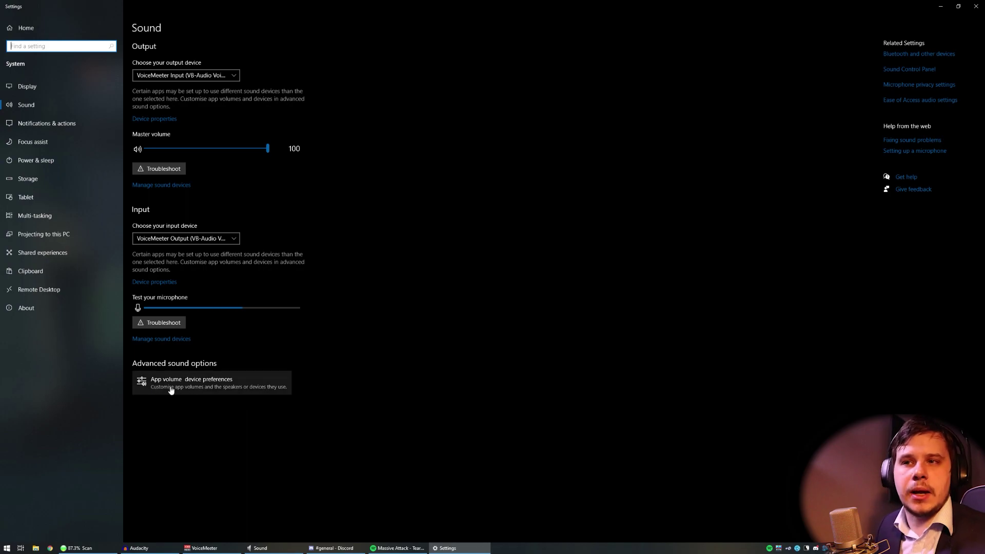
pyautogui.click(192, 387)
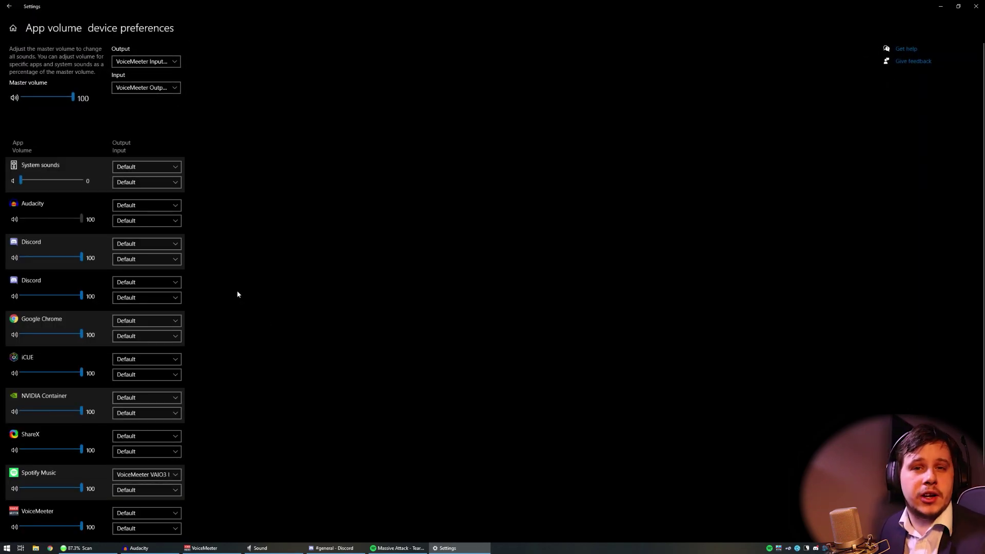
pyautogui.scroll(-3, 245, 289)
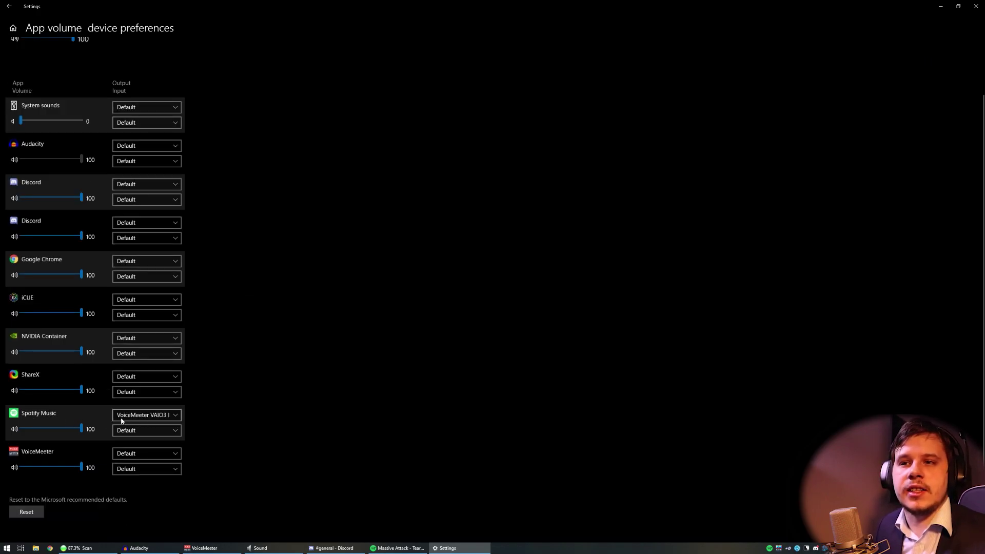
# Step: Set Spotify Music's output device to Default and switch to Voicemeeter to check its routing
pyautogui.click(141, 416)
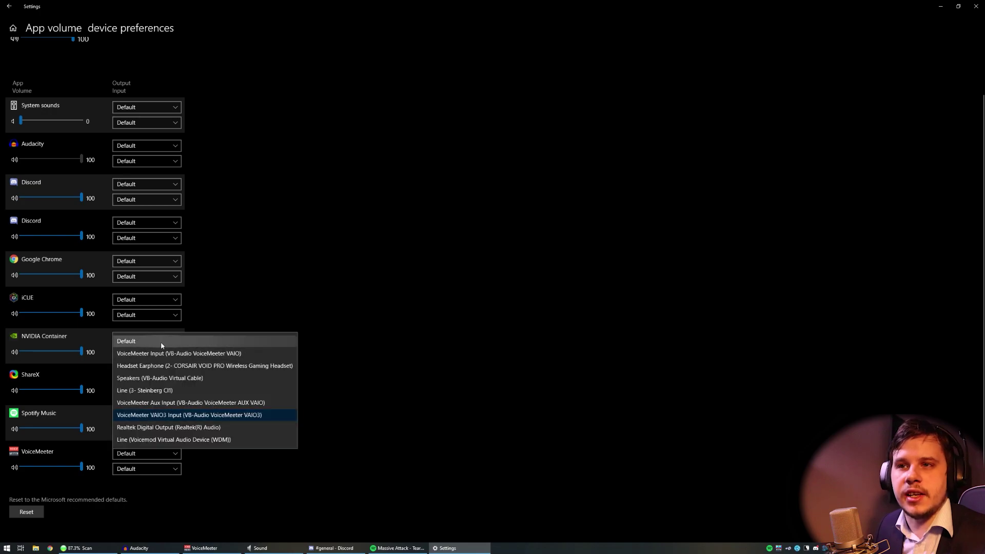
pyautogui.click(144, 340)
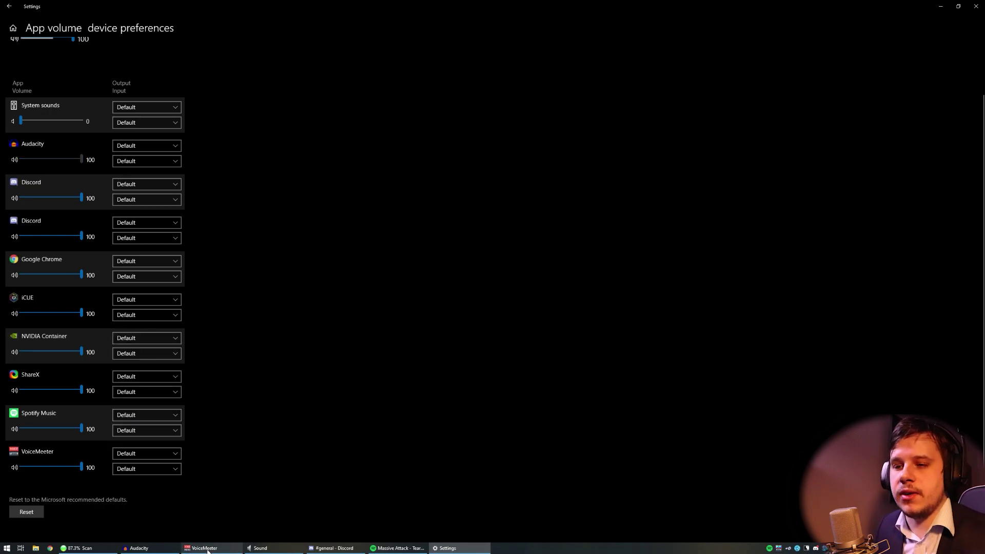
pyautogui.click(204, 547)
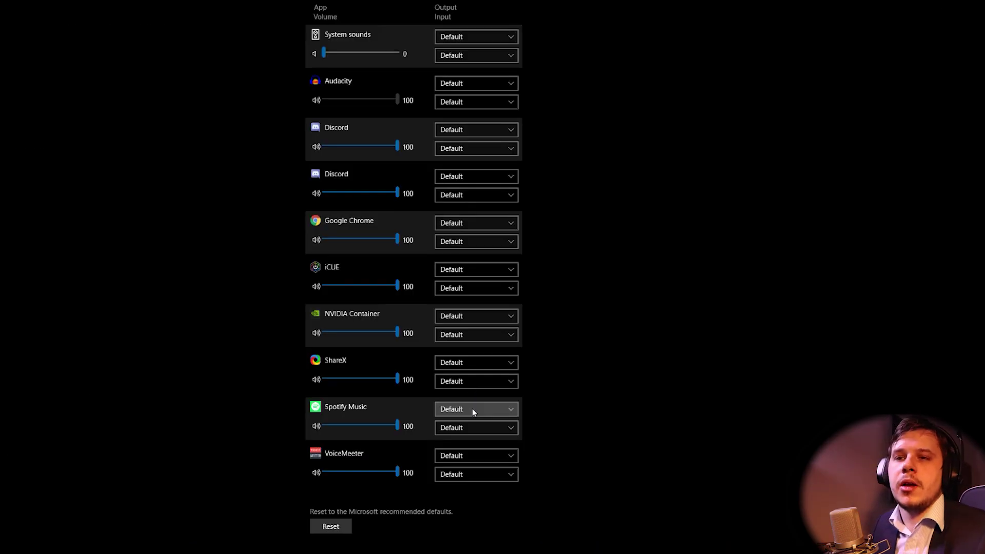
# Step: In the Windows app volume preferences, set Spotify Music's output device to VoiceMeeter VAIO3 Input
pyautogui.click(143, 414)
pyautogui.click(529, 499)
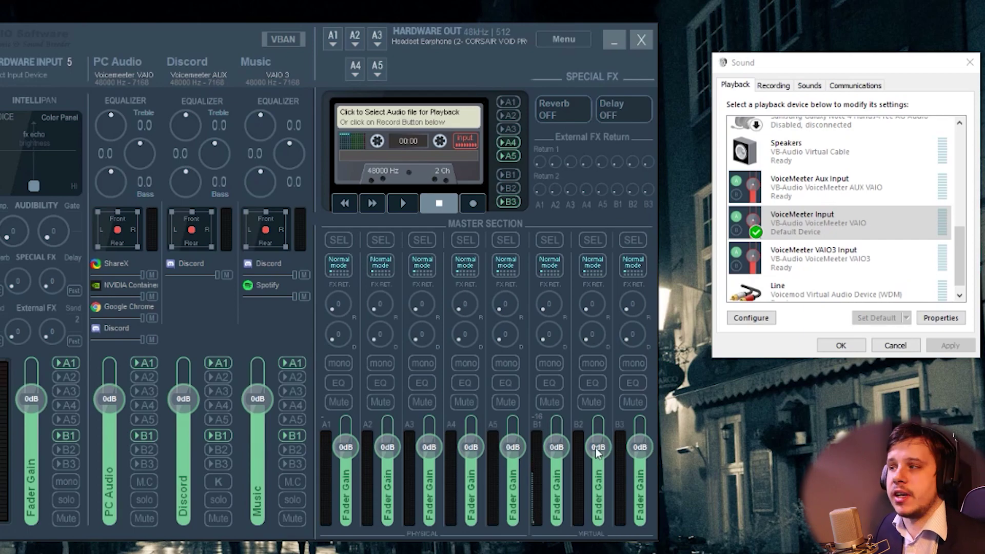
# Step: Label the B1 virtual output fader in Voicemeeter's master section "To Discord"
pyautogui.rightClick(555, 504)
pyautogui.write('Discord')
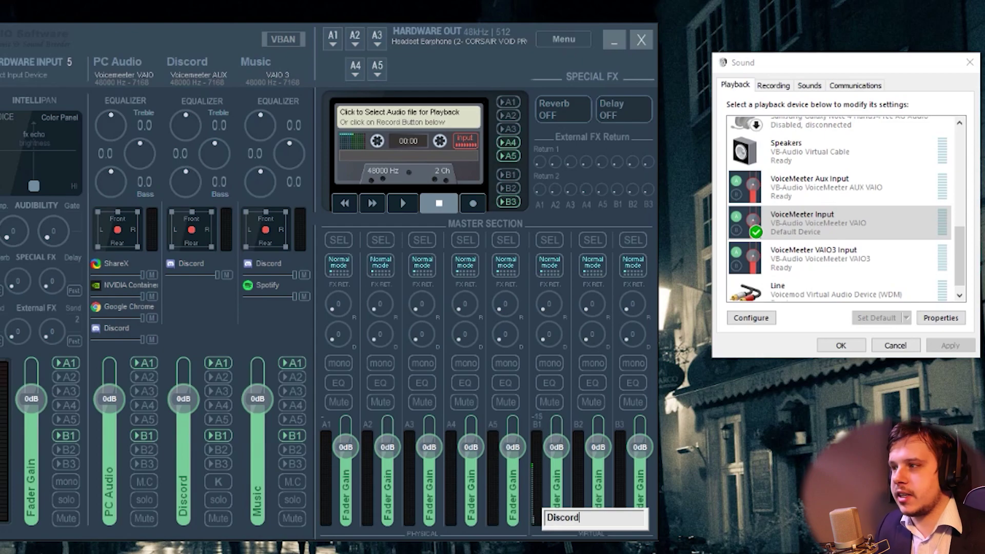
pyautogui.press('Return')
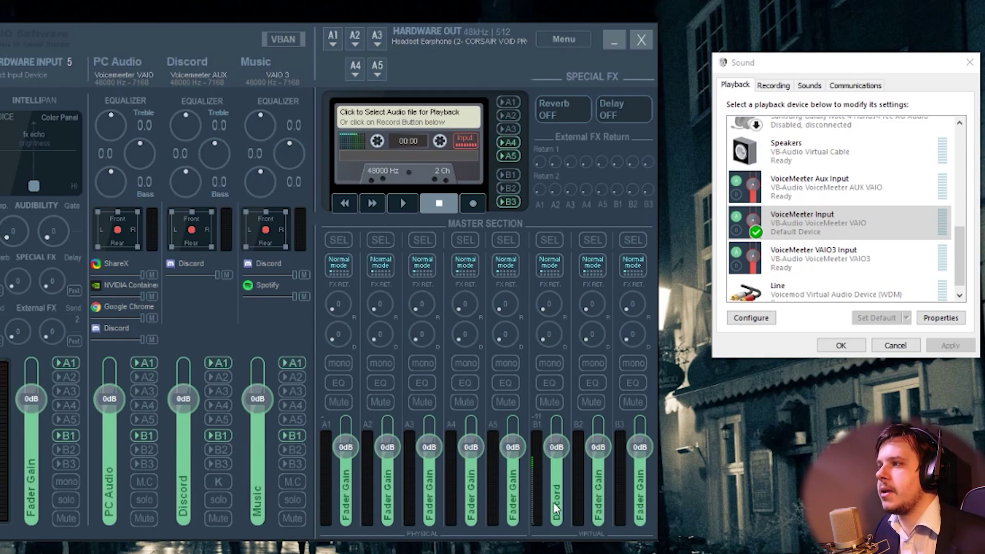
pyautogui.rightClick(556, 501)
pyautogui.click(603, 521)
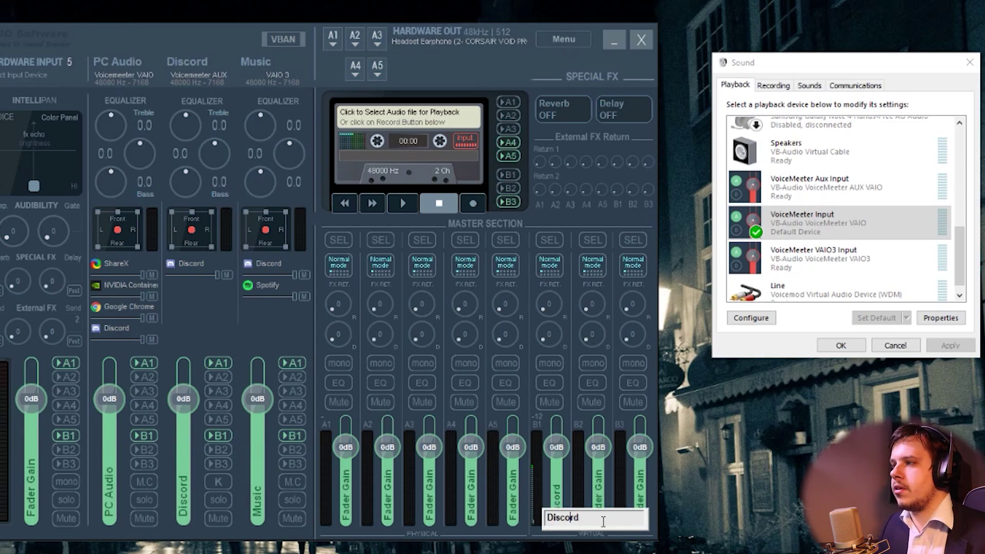
pyautogui.press('Home')
pyautogui.write('To')
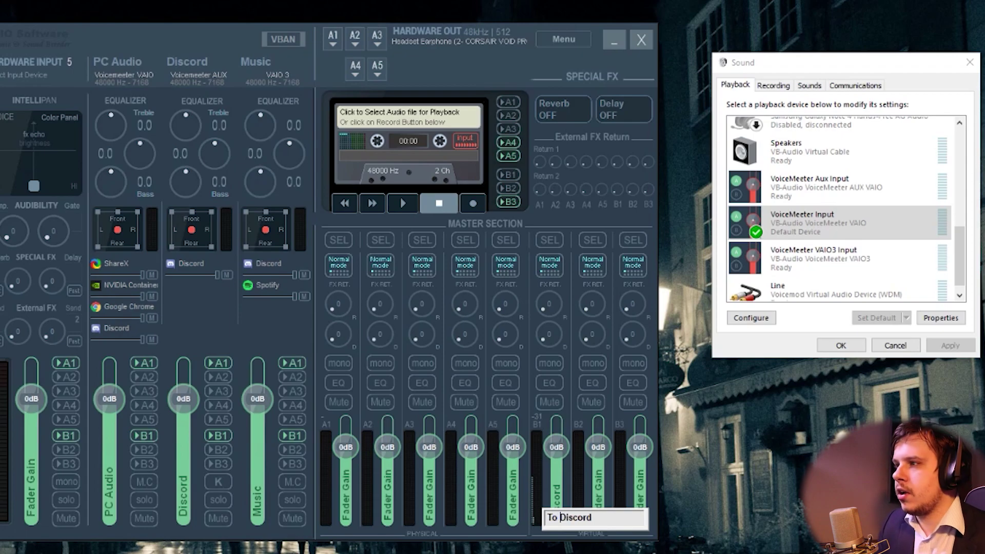
pyautogui.press('Return')
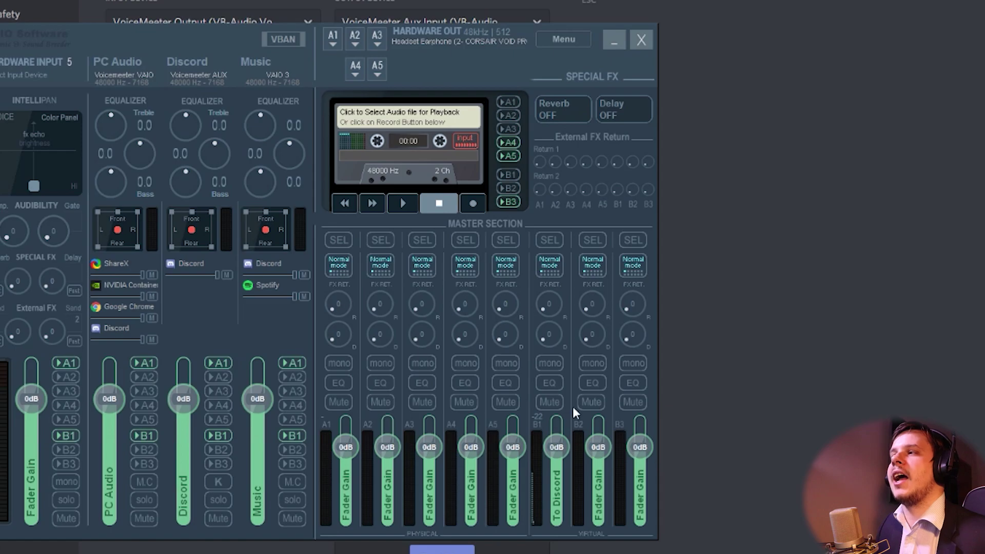
# Step: Label the B2 virtual output fader in the master section "To Stream"
pyautogui.doubleClick(632, 422)
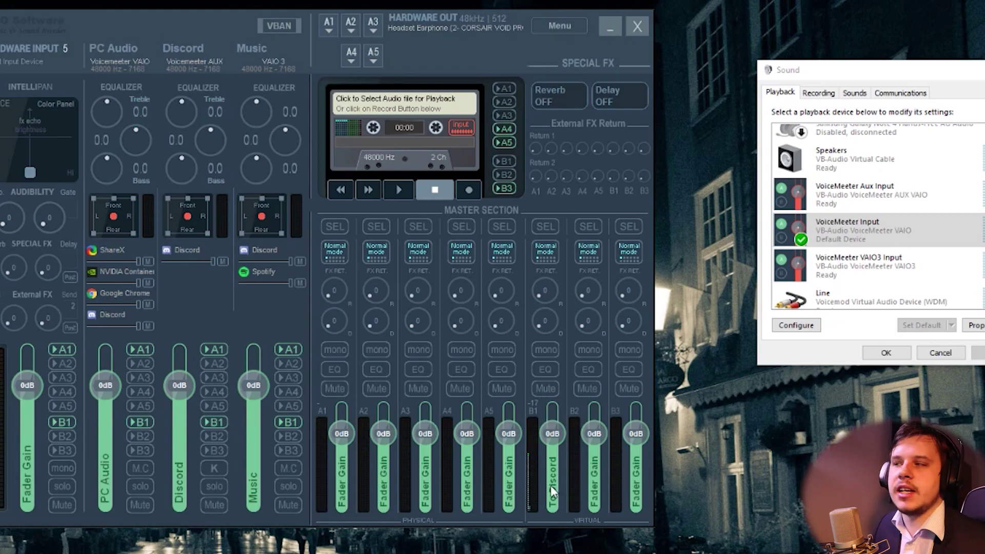
pyautogui.rightClick(592, 490)
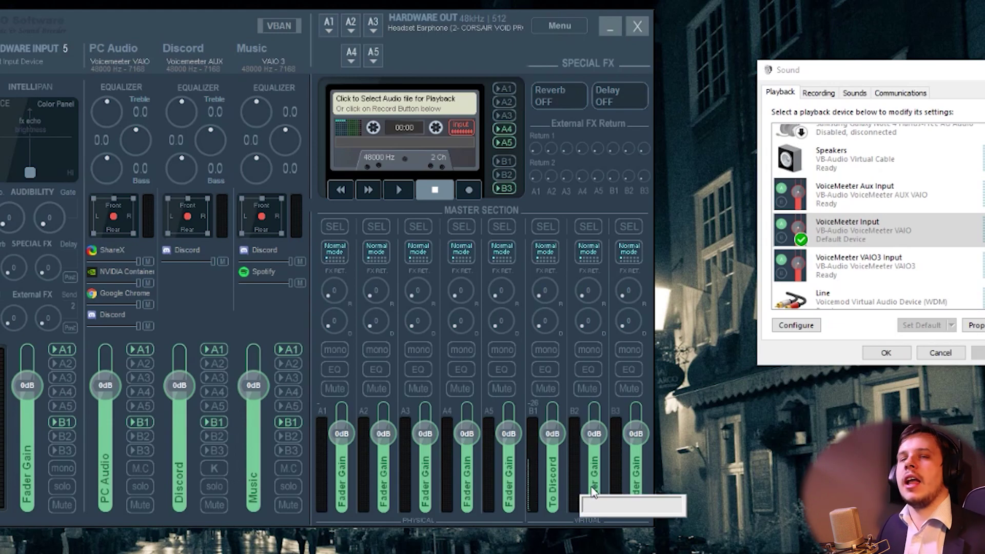
pyautogui.write('To Strea')
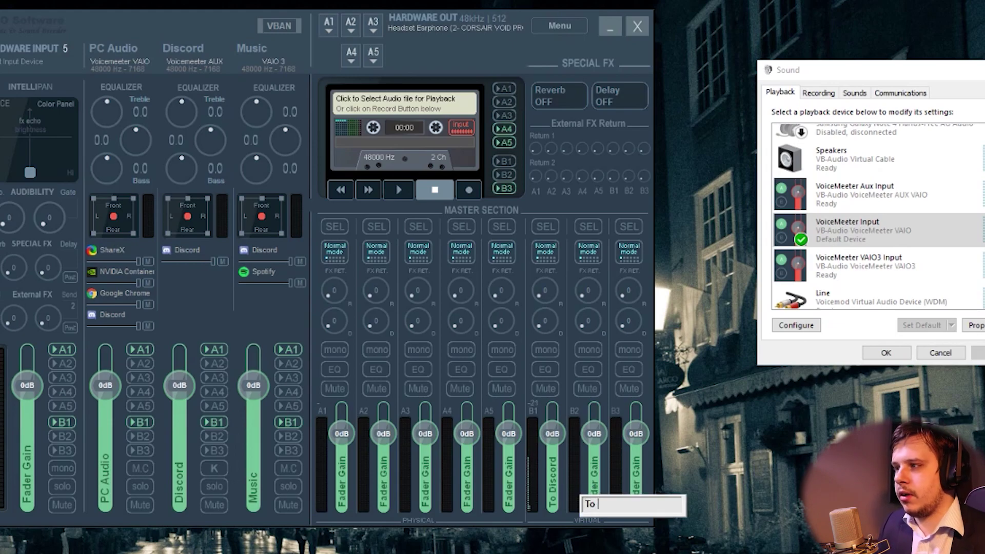
pyautogui.write('m')
pyautogui.press('Return')
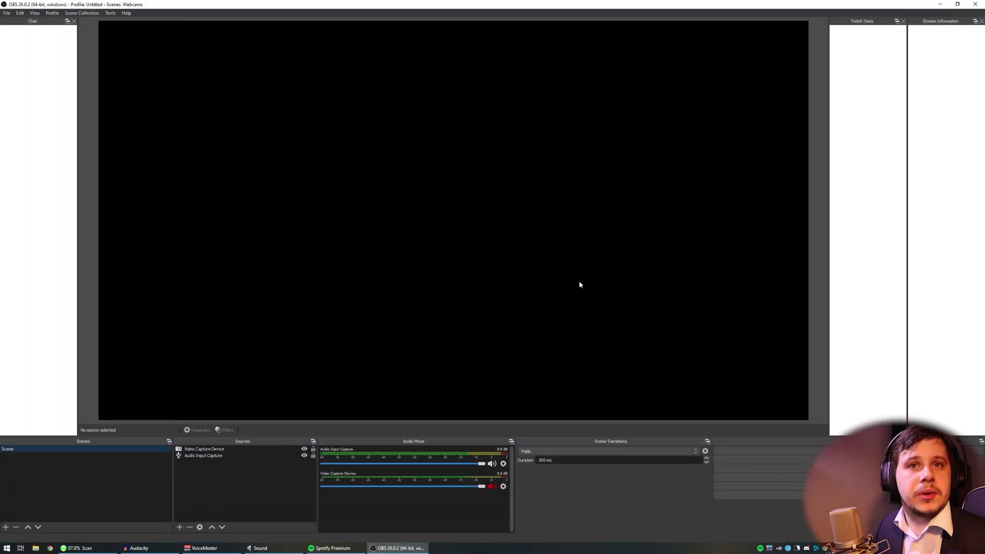
# Step: Switch to OBS and examine which device the Audio Input Capture source uses
pyautogui.click(199, 456)
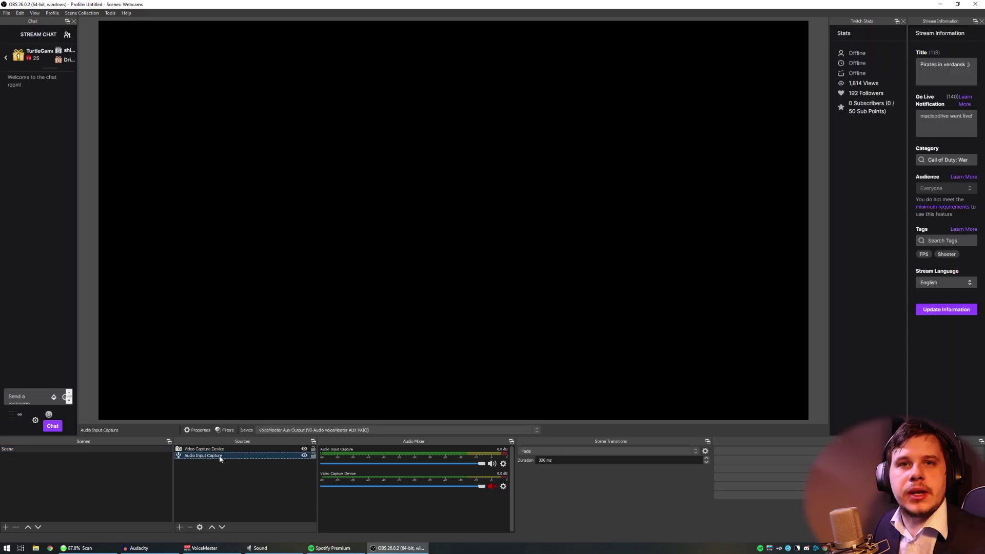
pyautogui.rightClick(203, 456)
pyautogui.click(252, 450)
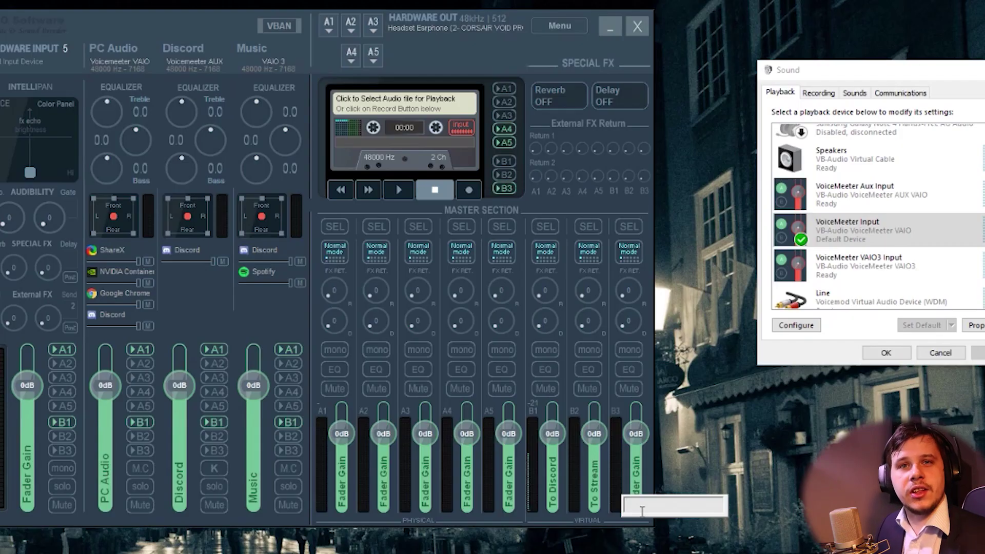
# Step: Label the B3 virtual output fader in Voicemeeter's master section "To Nvidia"
pyautogui.write('To Nvi')
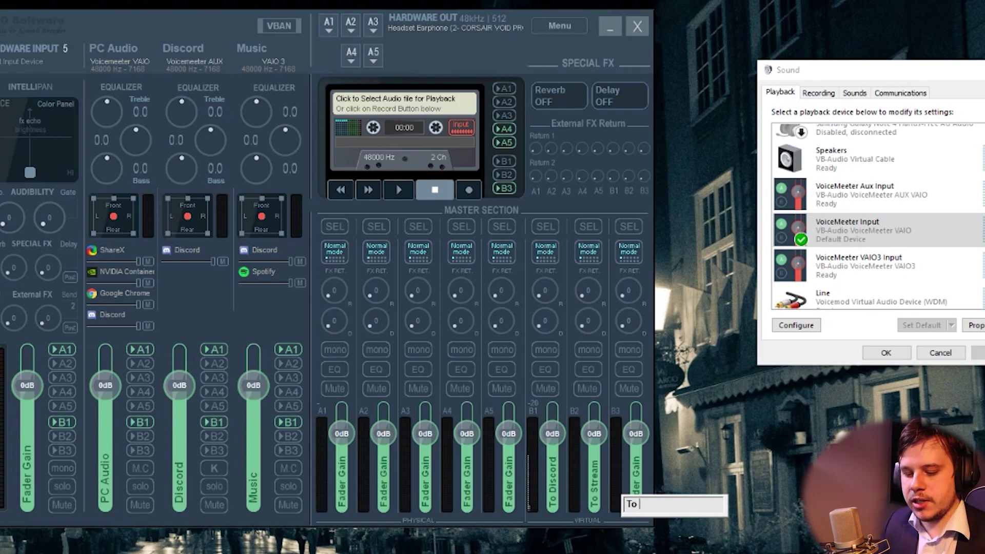
pyautogui.write('ia')
pyautogui.press('Return')
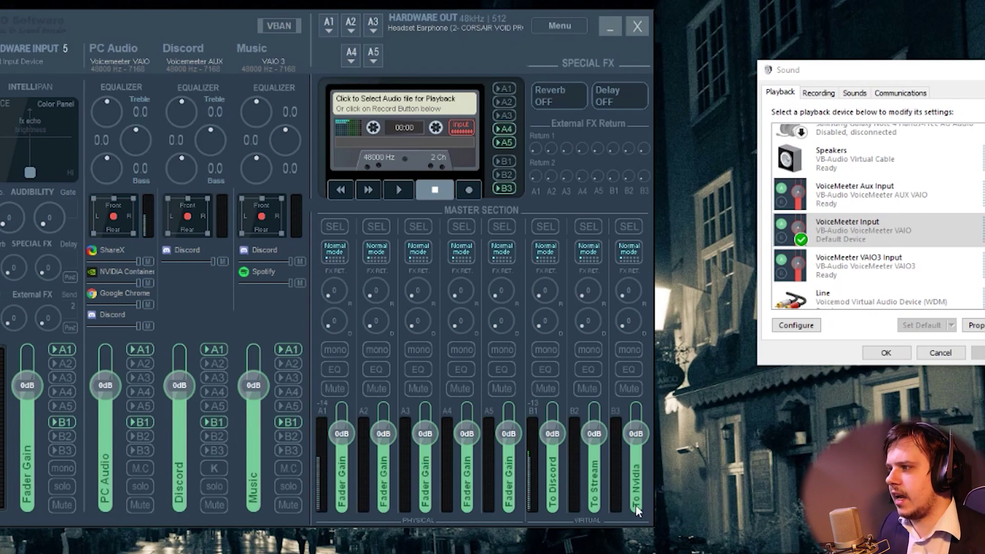
# Step: Check the microphone source in the GeForce Experience overlay's audio settings and close the overlay
pyautogui.hotkey('alt', 'z')
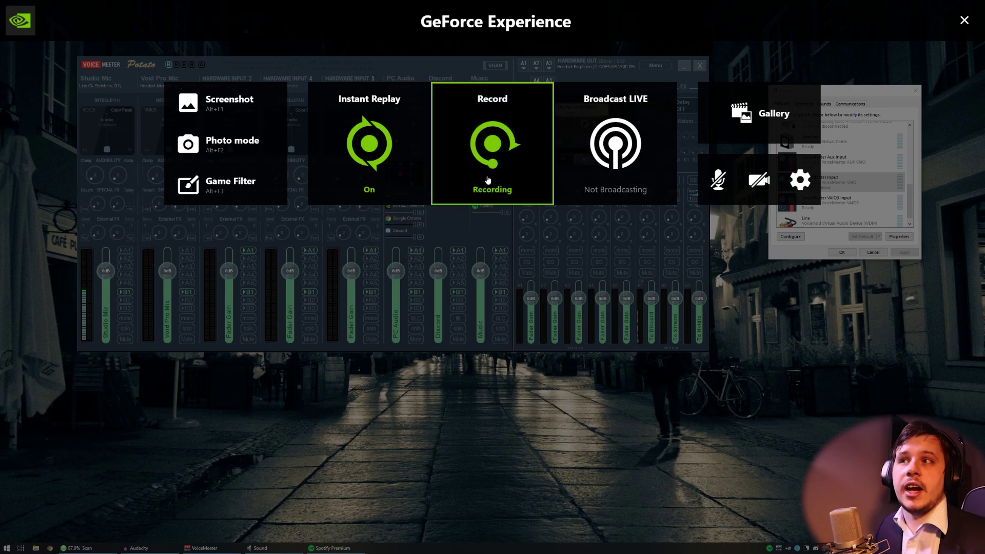
pyautogui.click(798, 180)
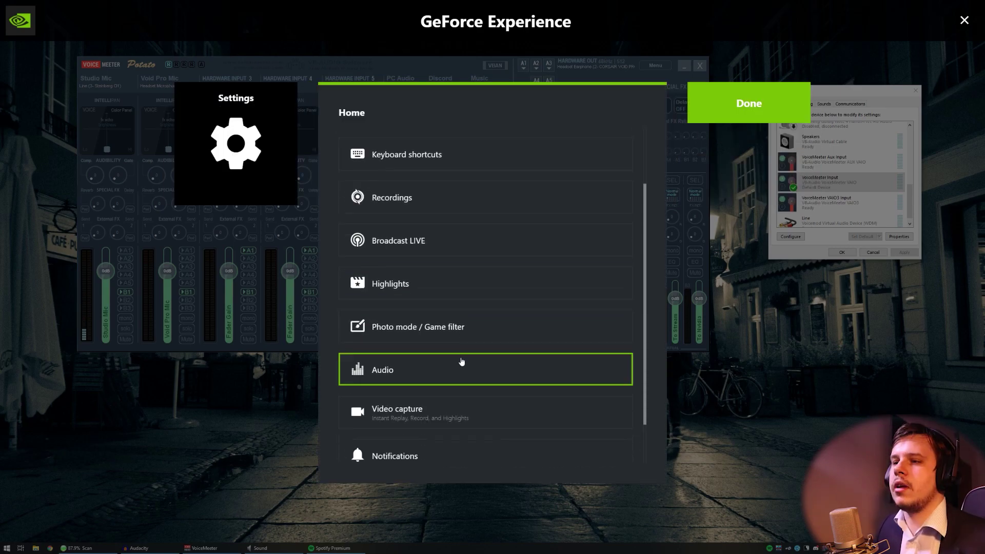
pyautogui.click(430, 380)
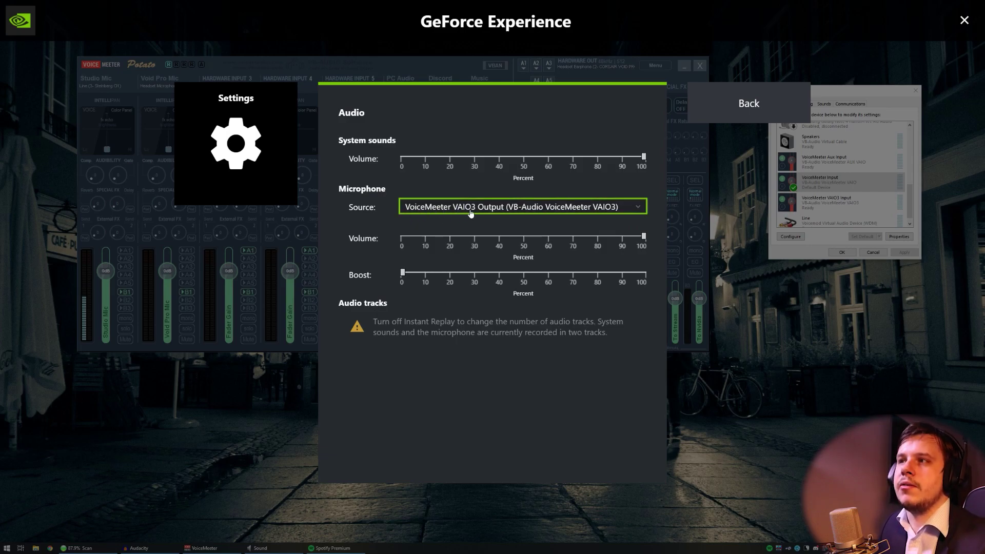
pyautogui.click(749, 103)
pyautogui.click(964, 20)
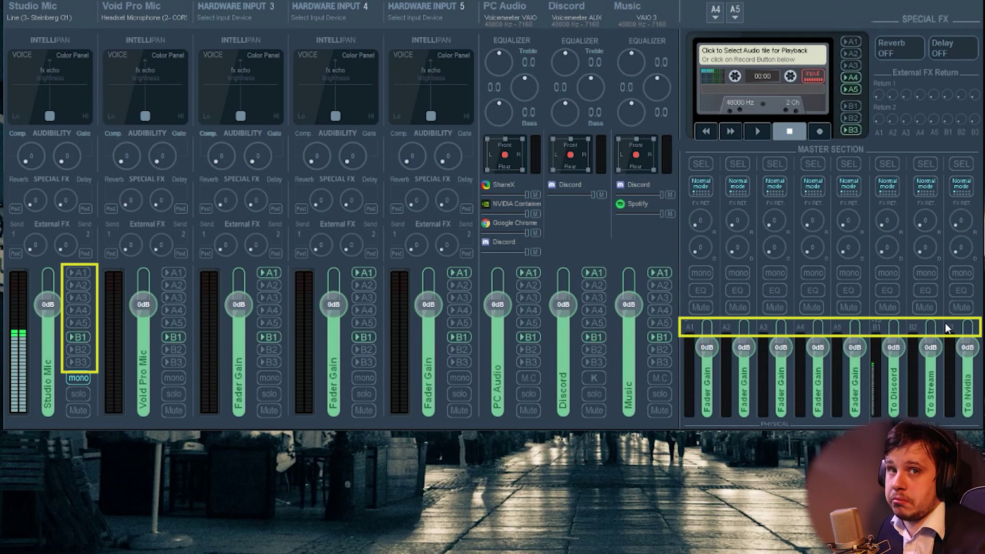
# Step: Route Studio Mic to A1 and label the A1 output fader with the name starting "Void Pro Hea"
pyautogui.click(78, 272)
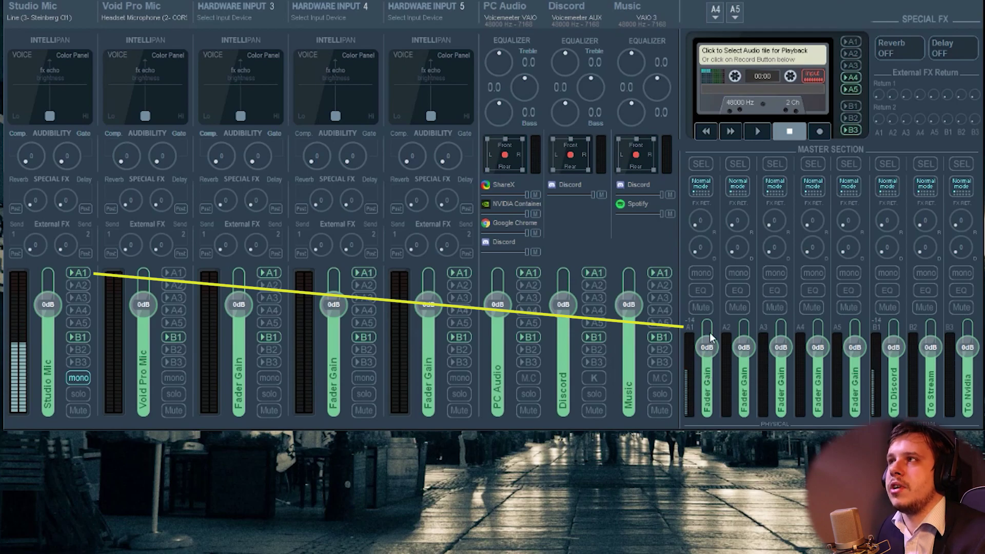
pyautogui.rightClick(706, 387)
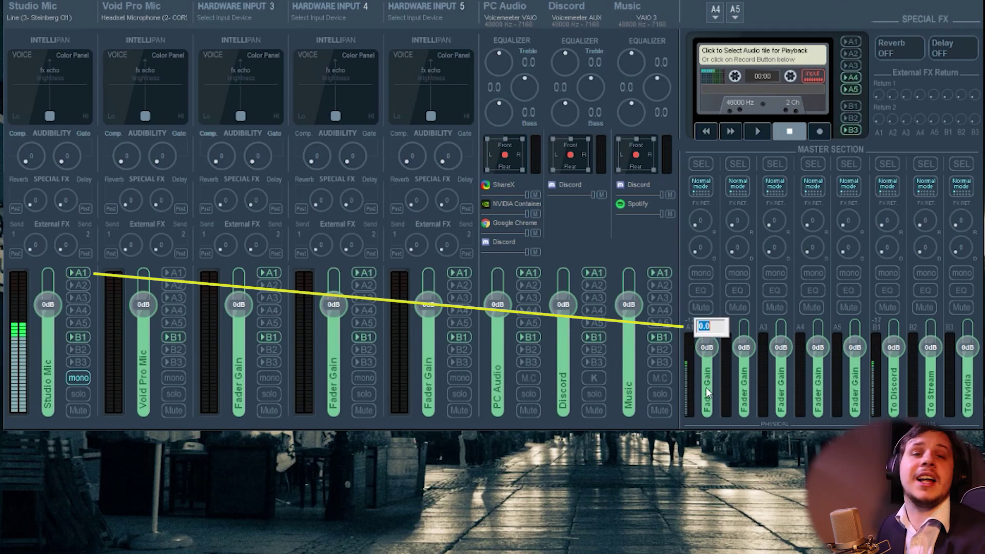
pyautogui.press('Return')
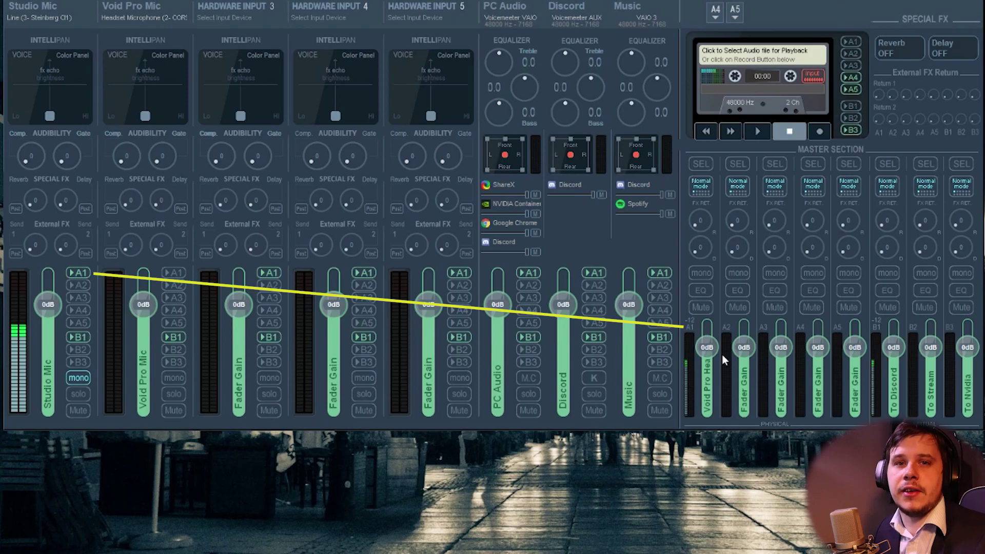
# Step: Turn off A1 for Studio Mic and route it to B2 and B3 in addition to B1
pyautogui.click(80, 273)
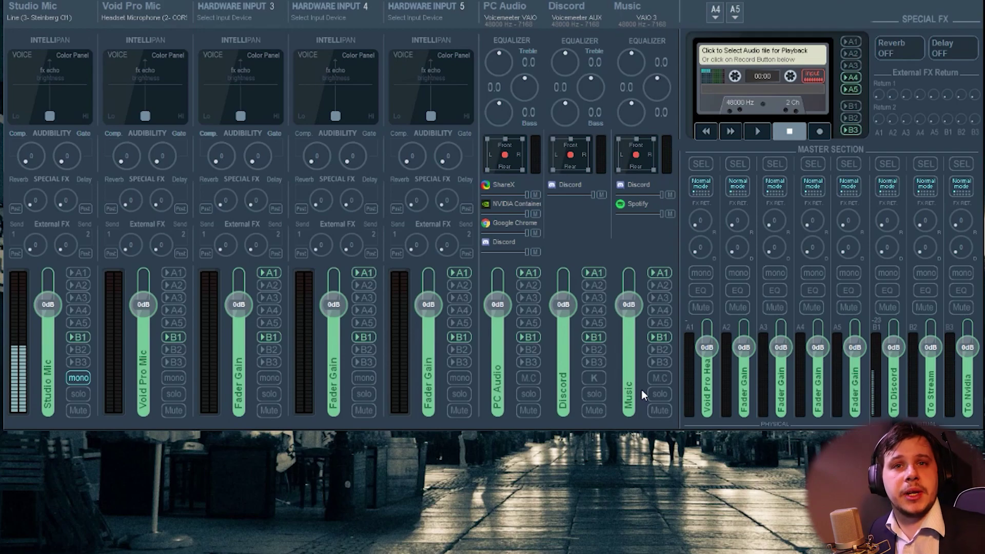
pyautogui.click(85, 350)
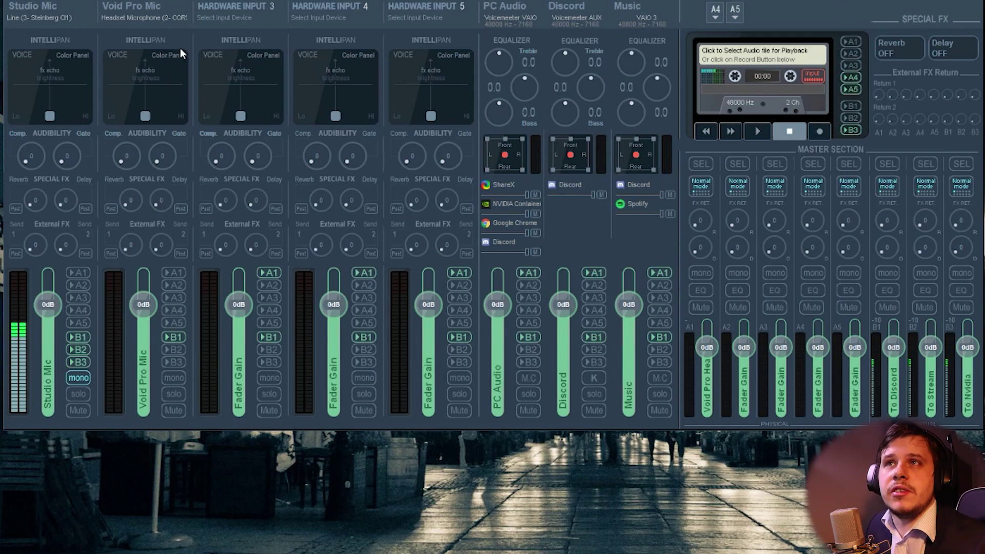
# Step: Turn off A1 and B1 on the unused hardware inputs 3, 4 and 5 and label those strips "N/A"
pyautogui.click(268, 272)
pyautogui.click(269, 337)
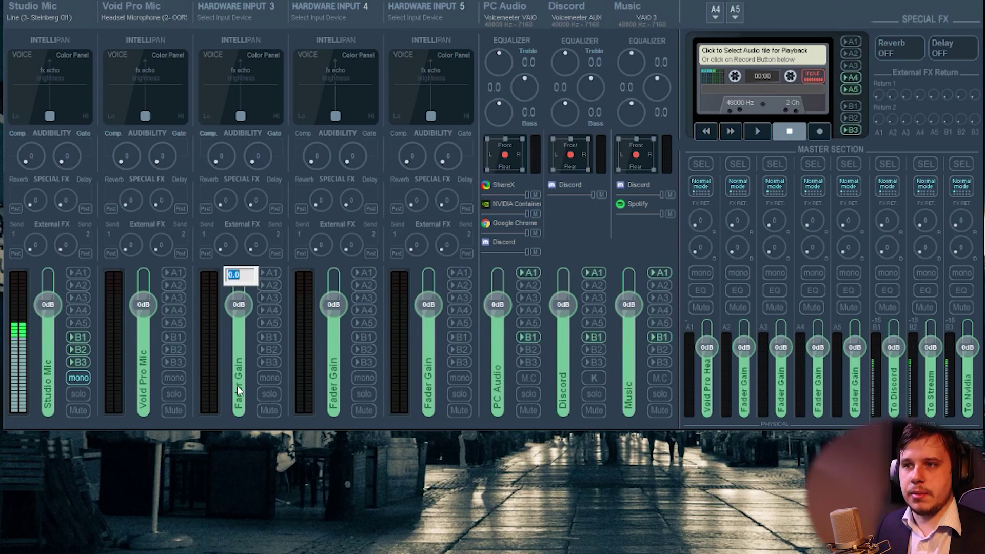
pyautogui.rightClick(239, 408)
pyautogui.write('N/A')
pyautogui.press('Return')
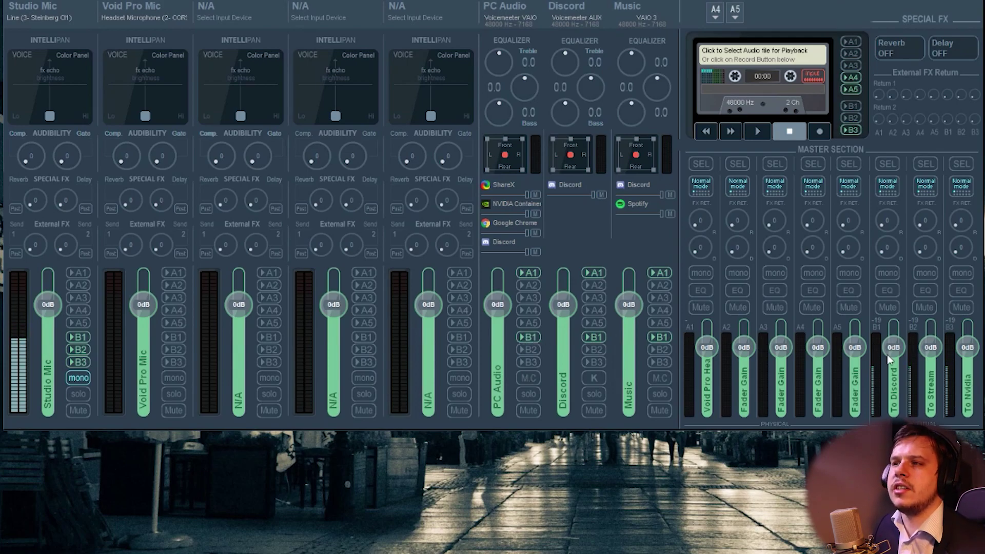
# Step: Route PC Audio to B2 instead of B1, and try lowering its fader before resetting it to 0 dB
pyautogui.click(531, 337)
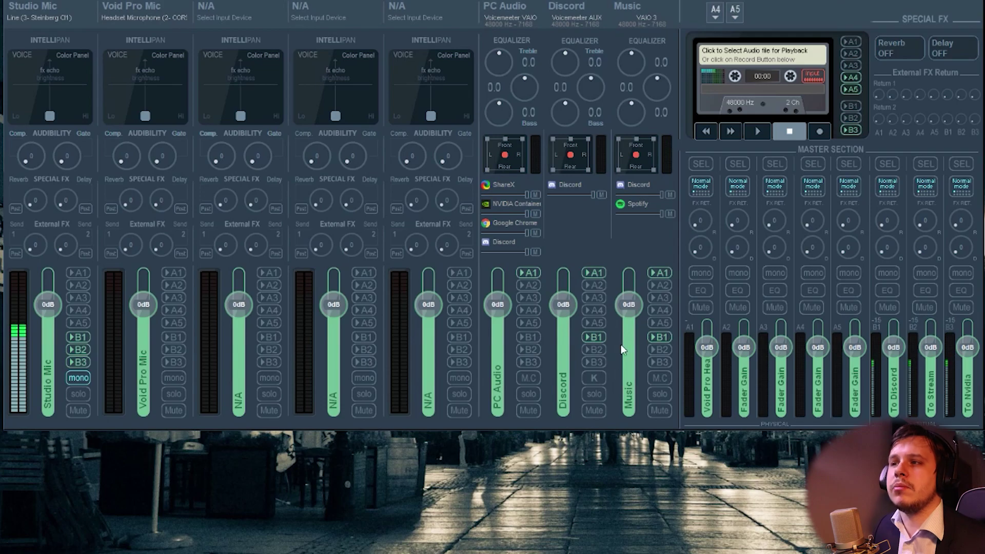
pyautogui.click(528, 349)
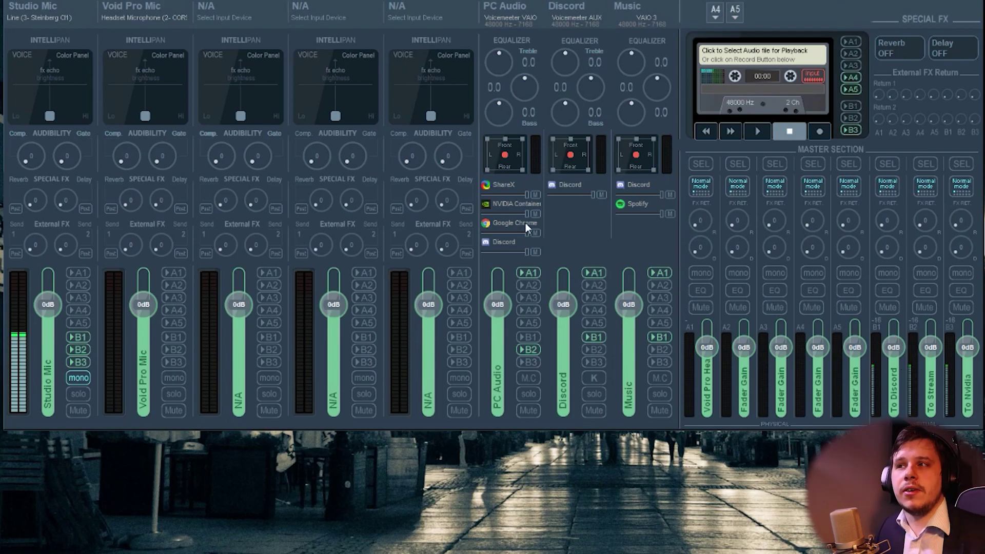
pyautogui.moveTo(497, 304); pyautogui.dragTo(493, 393)
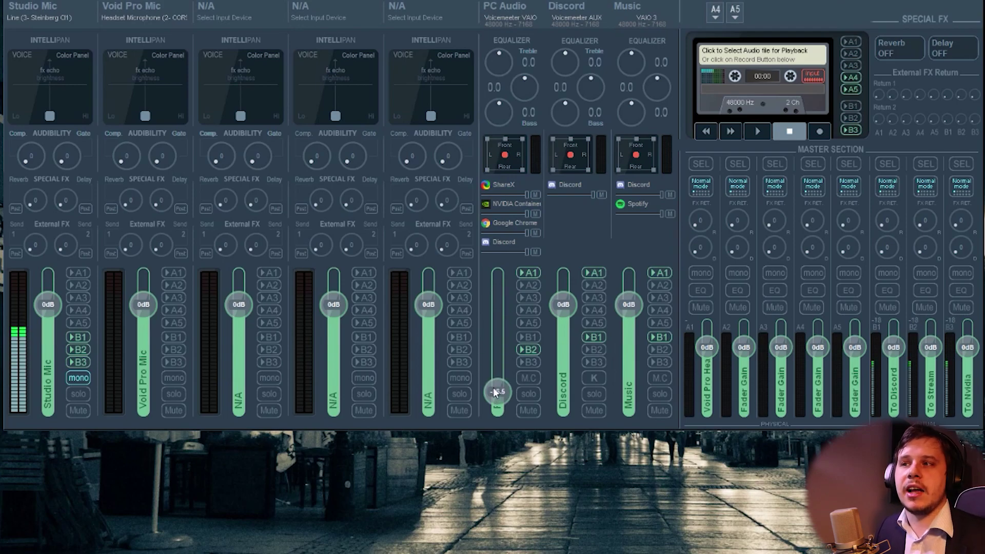
pyautogui.doubleClick(499, 373)
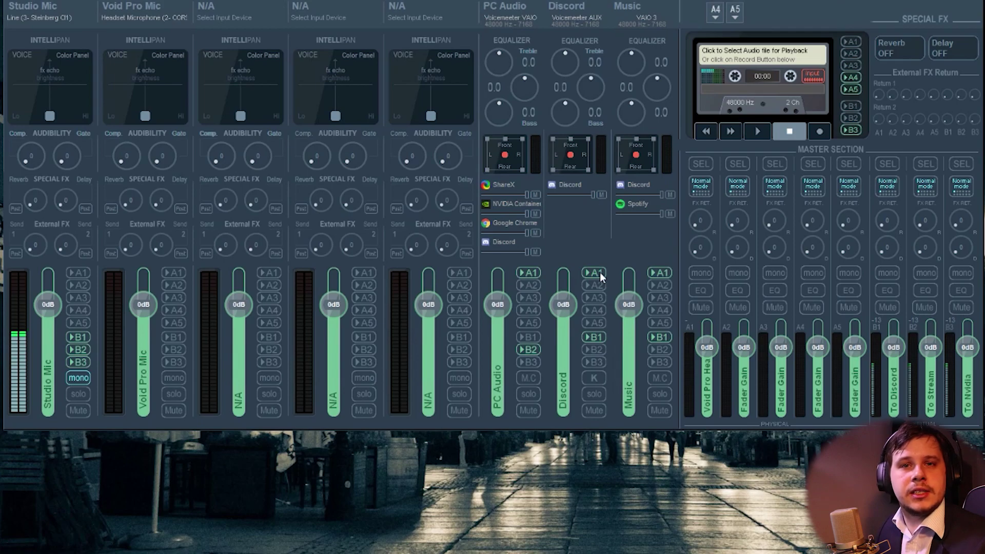
# Step: Turn off B1 for the Discord channel and route it to B2 and B3
pyautogui.click(593, 338)
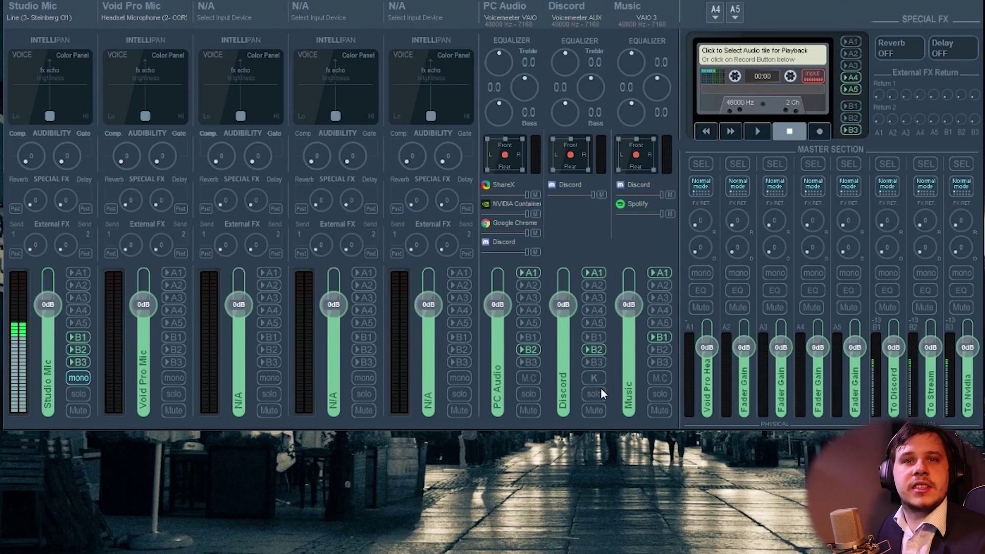
pyautogui.click(593, 350)
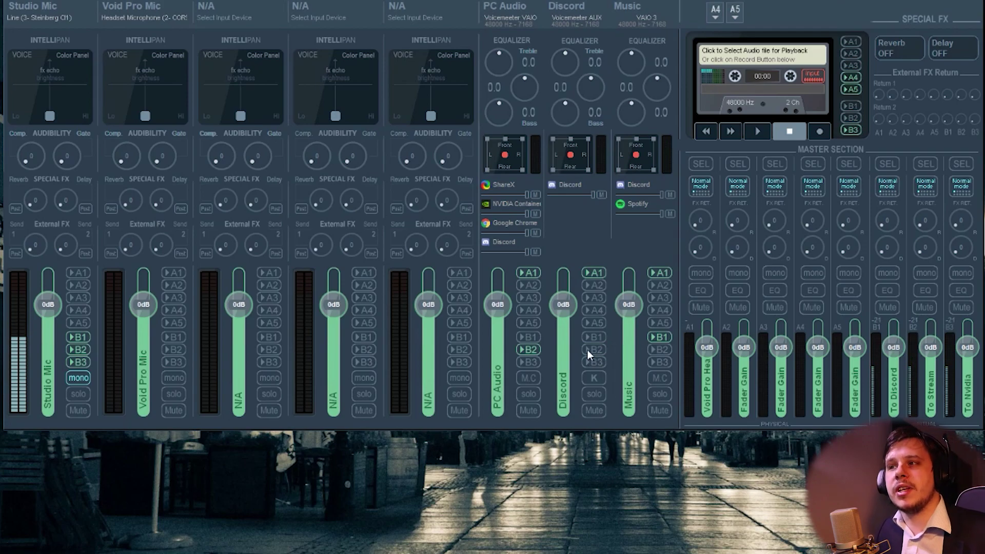
pyautogui.click(595, 350)
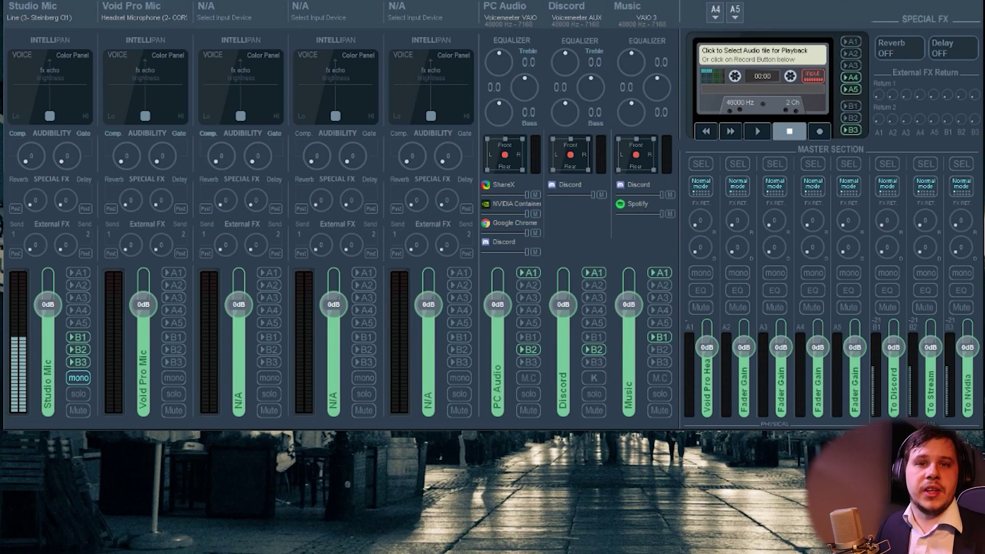
pyautogui.click(594, 362)
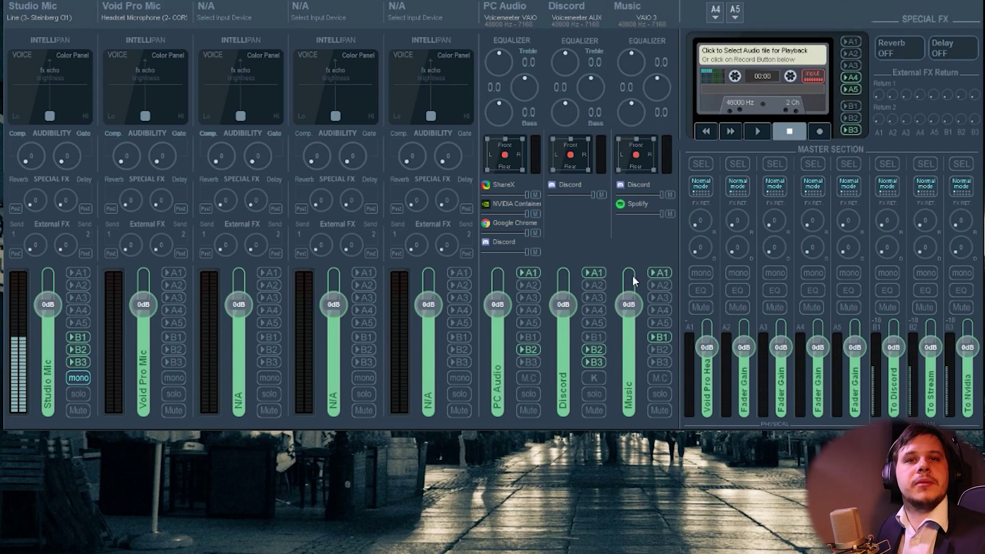
# Step: Turn off A1 and B1 for the Music channel and route it only to B2
pyautogui.click(658, 350)
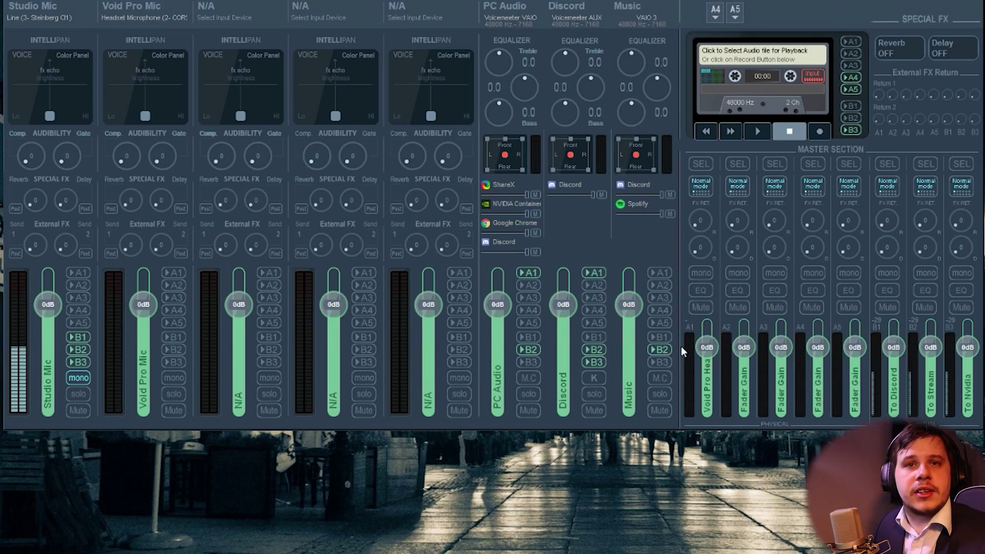
pyautogui.click(657, 272)
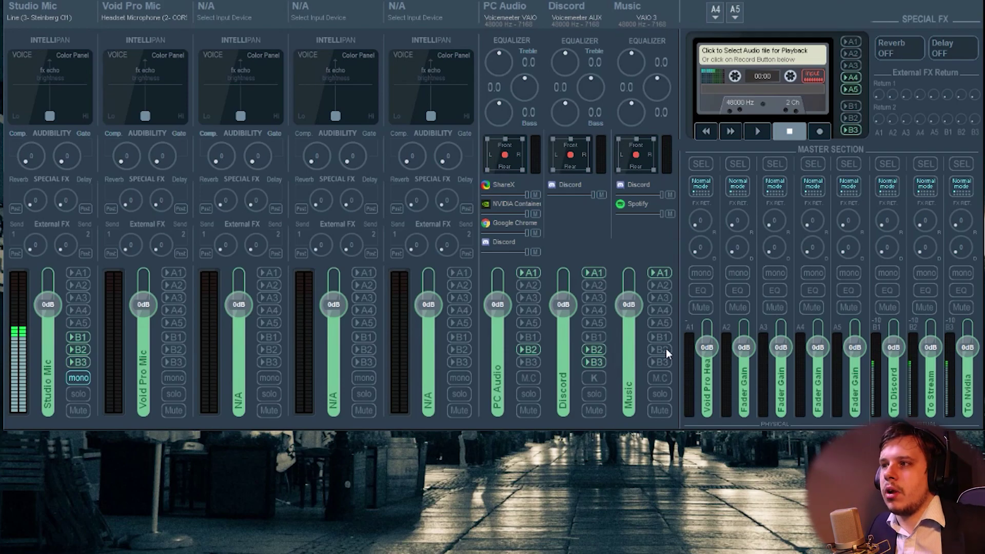
pyautogui.click(661, 273)
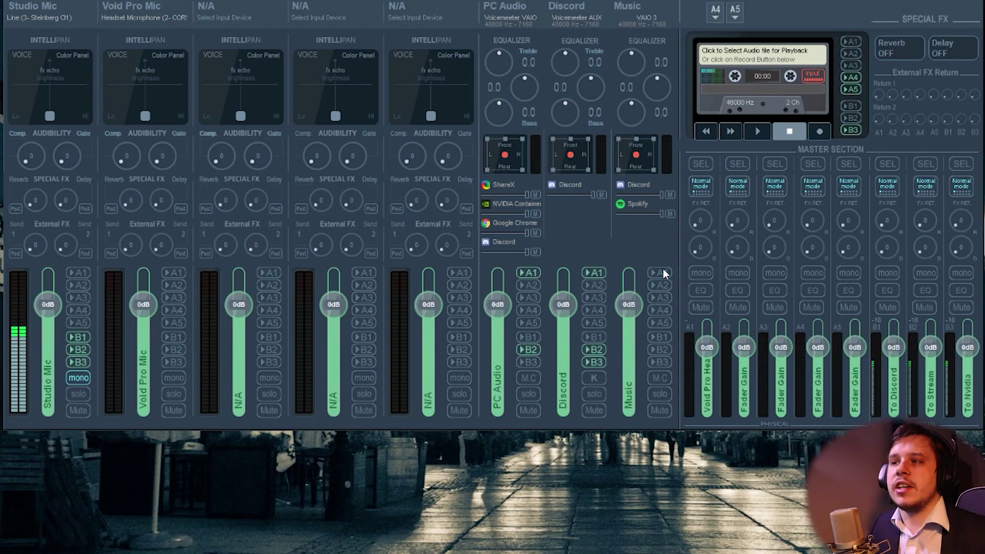
pyautogui.click(659, 349)
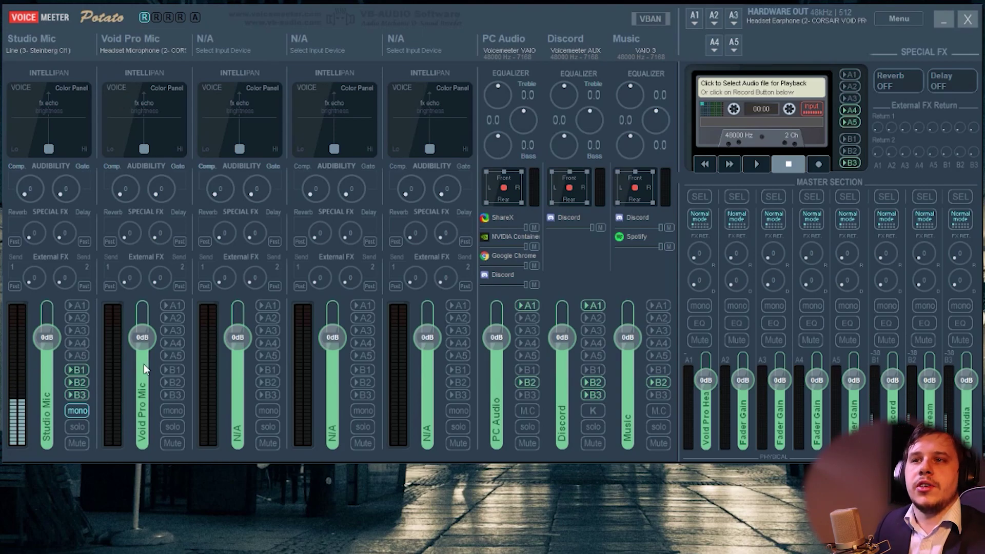
# Step: Route Void Pro Mic to B1, B2 and B3, and turn off the same three outputs for Studio Mic
pyautogui.click(168, 369)
pyautogui.click(171, 382)
pyautogui.click(172, 393)
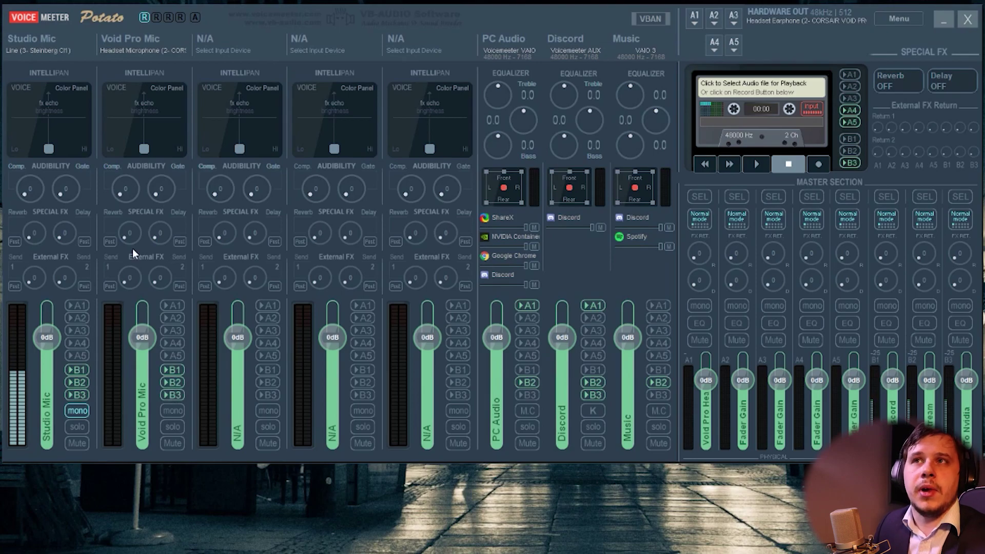
pyautogui.click(77, 370)
pyautogui.click(77, 382)
pyautogui.click(77, 394)
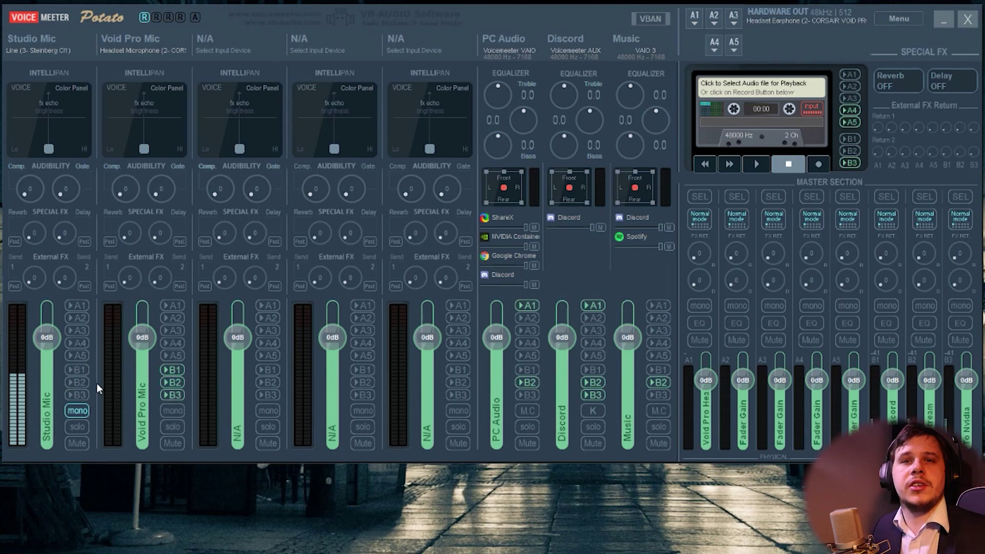